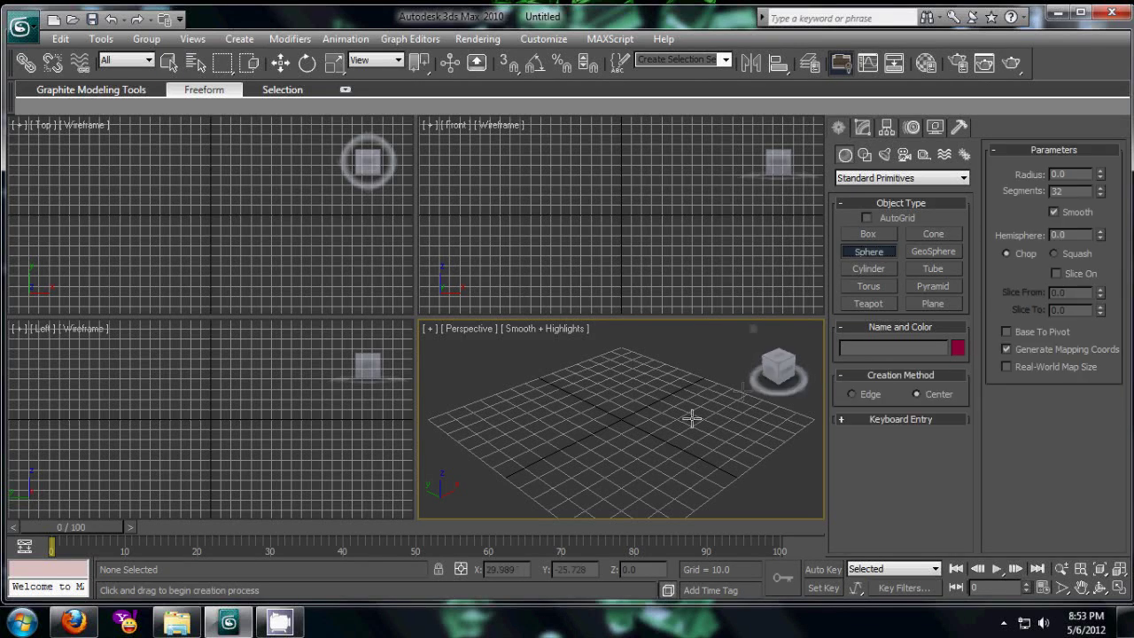
Step: Create a 46-segment sphere and rotate it 90° about X with Angle Snap on
{"action": "left_click_drag", "start_coordinate": [620, 416], "coordinate": [657, 452]}
{"action": "type", "text": "46"}
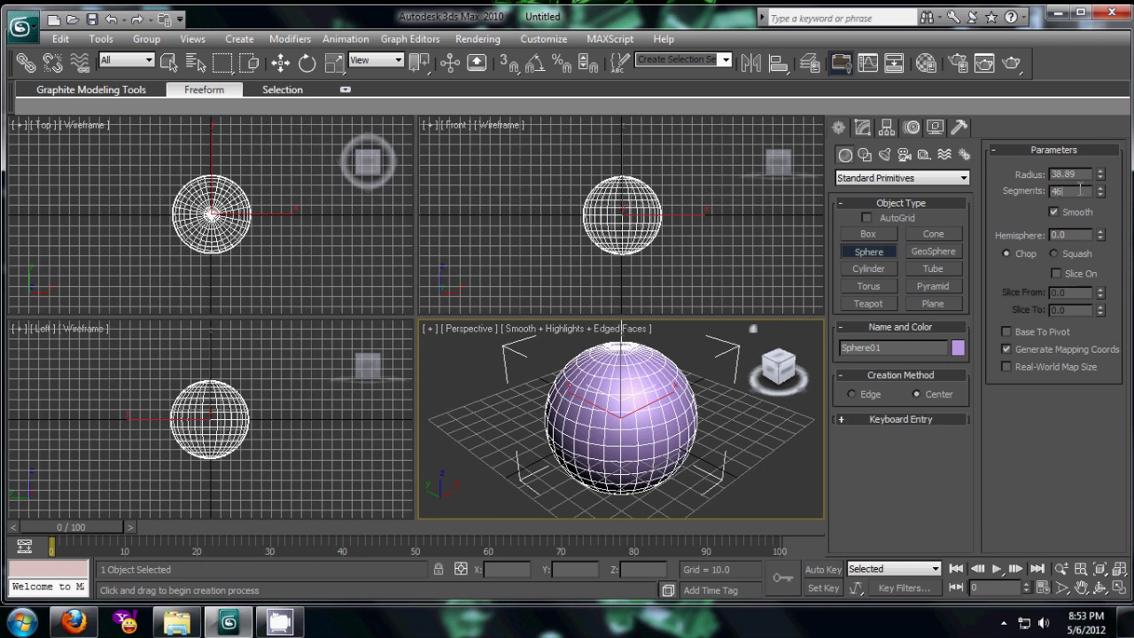
{"action": "key", "text": "Return"}
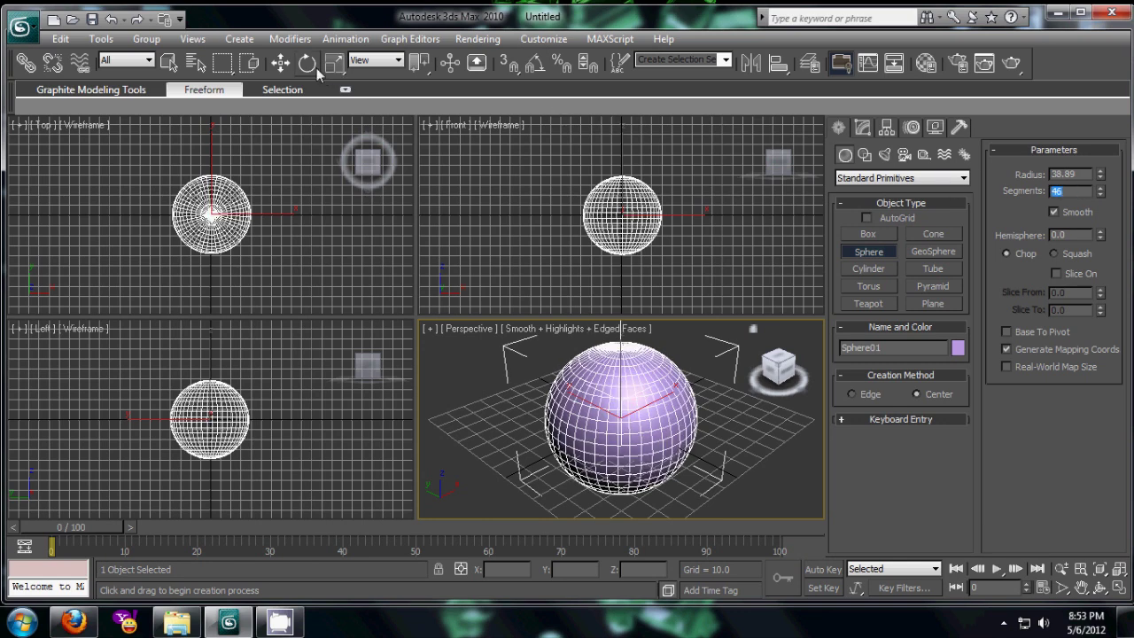
{"action": "left_click", "coordinate": [314, 67]}
{"action": "left_click", "coordinate": [534, 63]}
{"action": "mouse_move", "coordinate": [659, 394]}
{"action": "left_mouse_down"}
{"action": "mouse_move", "coordinate": [687, 456]}
{"action": "mouse_move", "coordinate": [712, 444]}
{"action": "left_mouse_up"}
Step: Convert the sphere to an Editable Poly and enter Polygon sub-object mode
{"action": "left_click", "coordinate": [318, 442]}
{"action": "scroll", "coordinate": [318, 442], "scroll_direction": "up", "scroll_amount": 2}
{"action": "scroll", "coordinate": [320, 438], "scroll_direction": "up", "scroll_amount": 2}
{"action": "scroll", "coordinate": [310, 423], "scroll_direction": "up", "scroll_amount": 3}
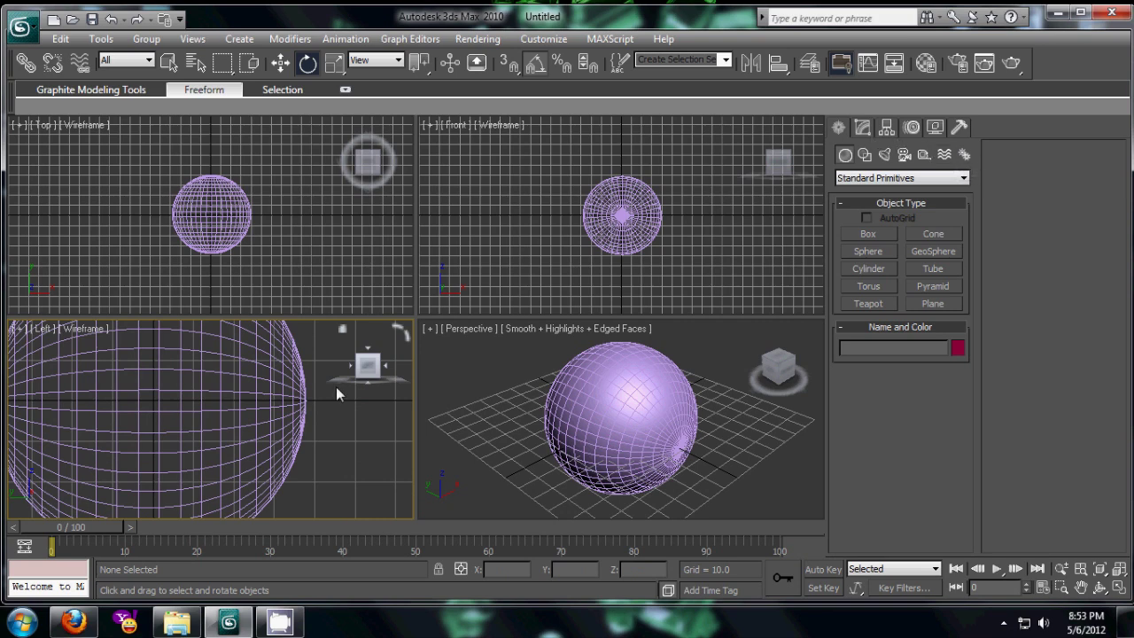
{"action": "left_click", "coordinate": [682, 442]}
{"action": "right_click", "coordinate": [682, 442]}
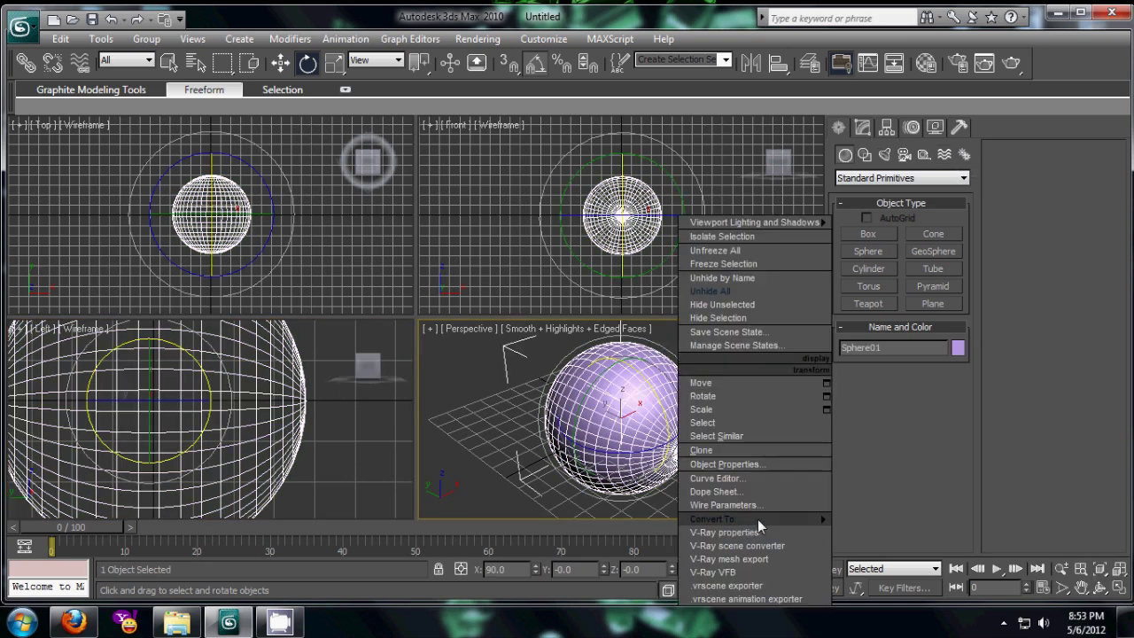
{"action": "mouse_move", "coordinate": [713, 519]}
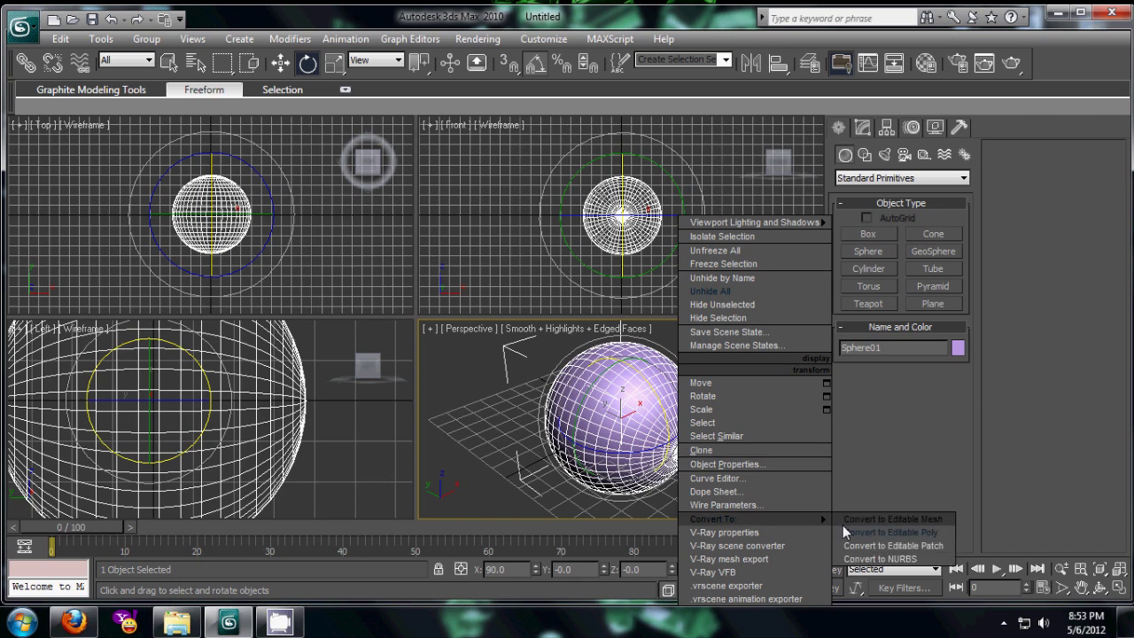
{"action": "left_click", "coordinate": [886, 531]}
{"action": "left_click", "coordinate": [917, 357]}
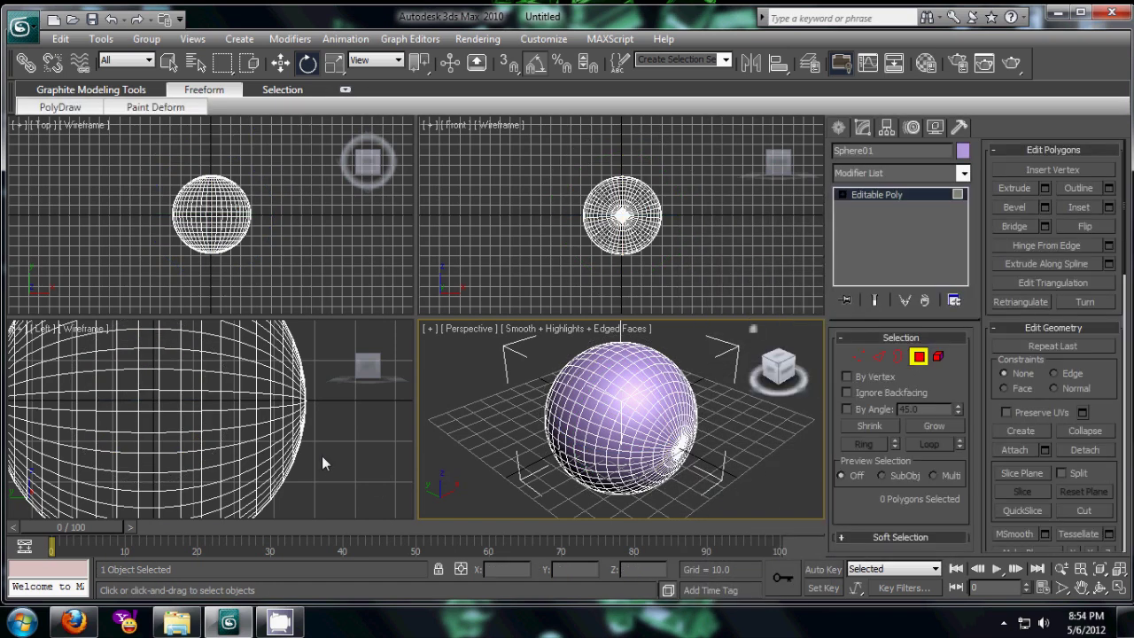
Step: Select the sphere's front cap, trimming the selection to 138 polygons
{"action": "left_click", "coordinate": [321, 455]}
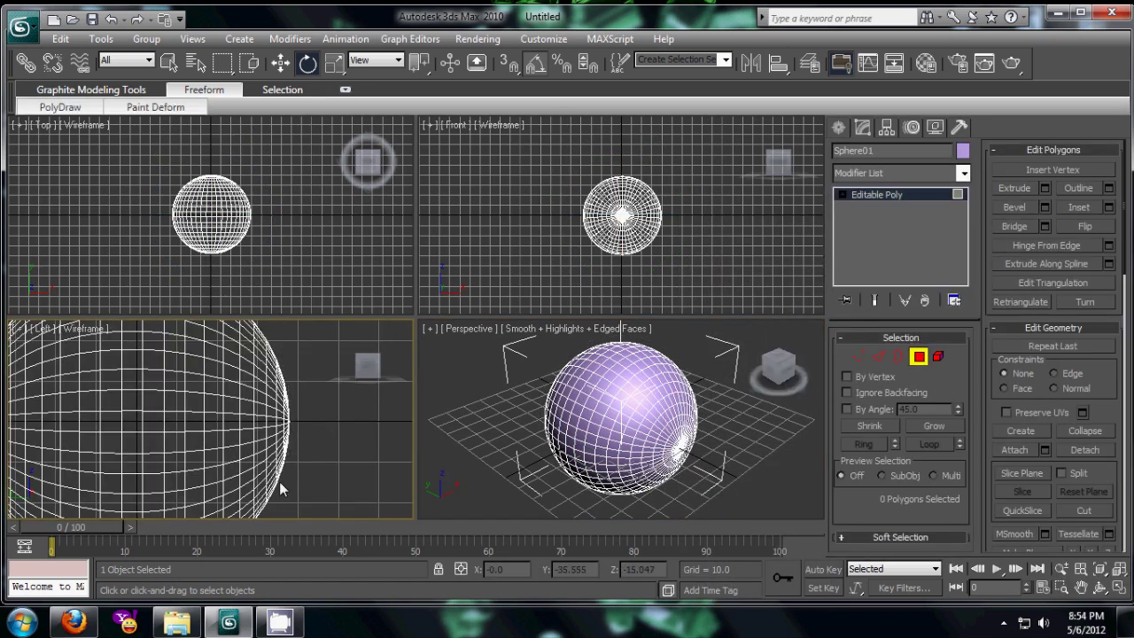
{"action": "left_click_drag", "start_coordinate": [279, 478], "coordinate": [281, 484]}
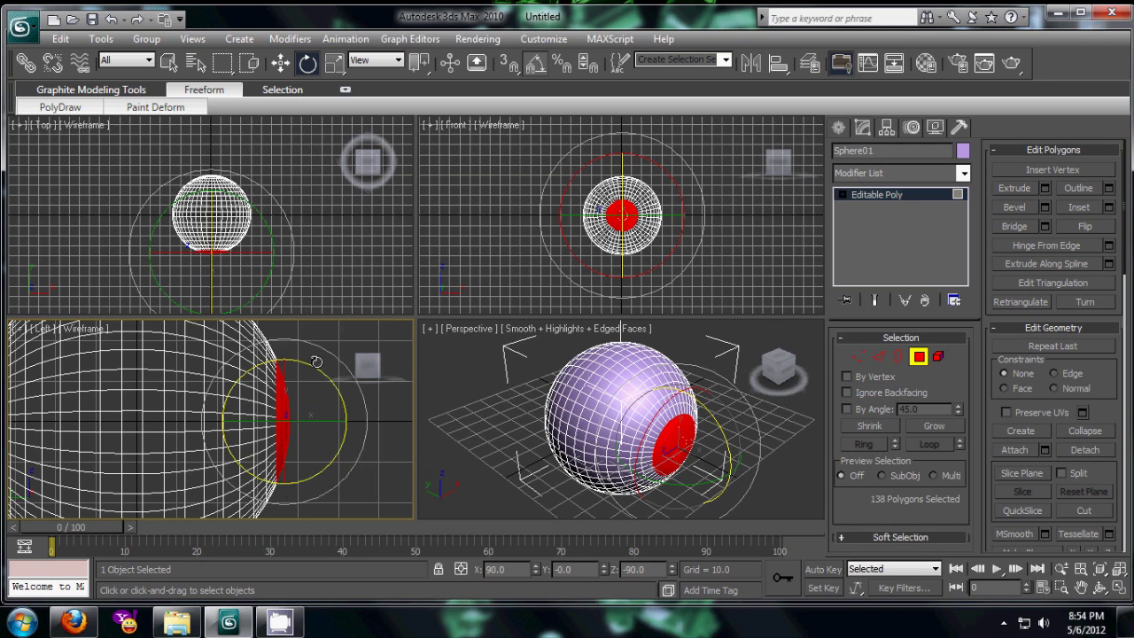
{"action": "left_click_drag", "start_coordinate": [284, 485], "coordinate": [328, 489]}
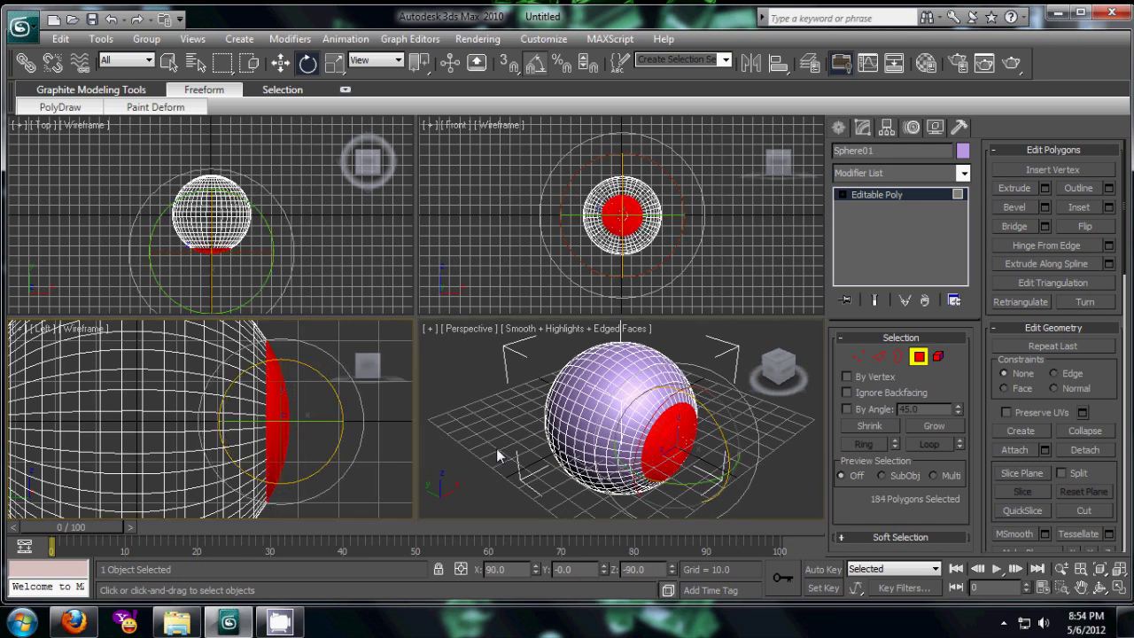
{"action": "right_click", "coordinate": [484, 495]}
{"action": "key", "text": "alt+w"}
{"action": "middle_click_drag", "start_coordinate": [496, 449], "coordinate": [434, 406], "text": "alt"}
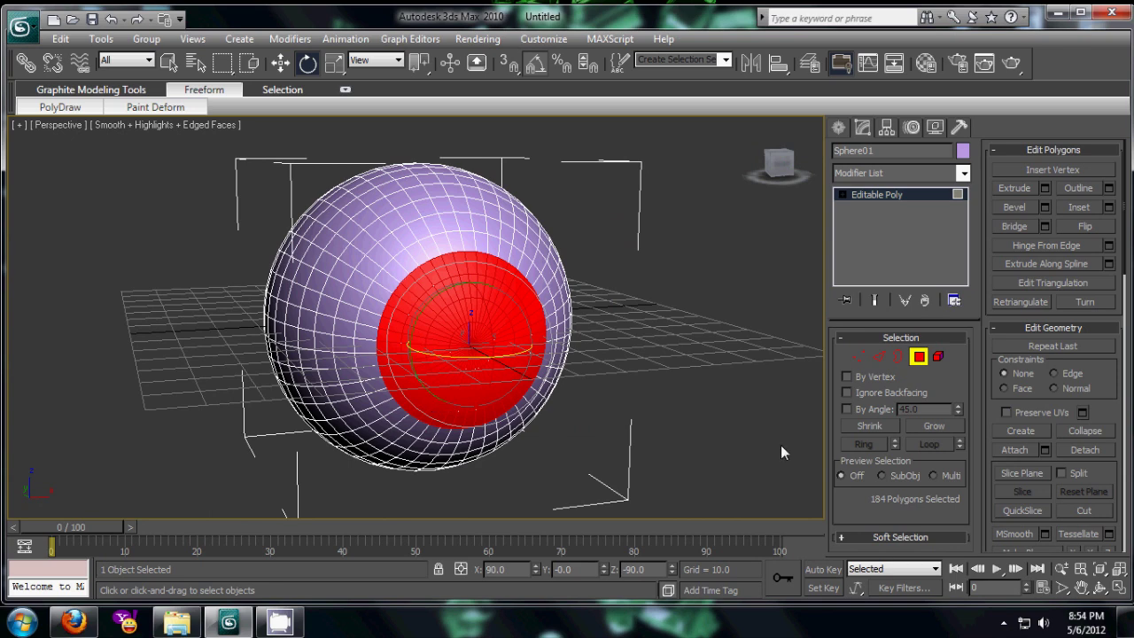
{"action": "left_click", "coordinate": [863, 426]}
{"action": "key", "text": "alt+w"}
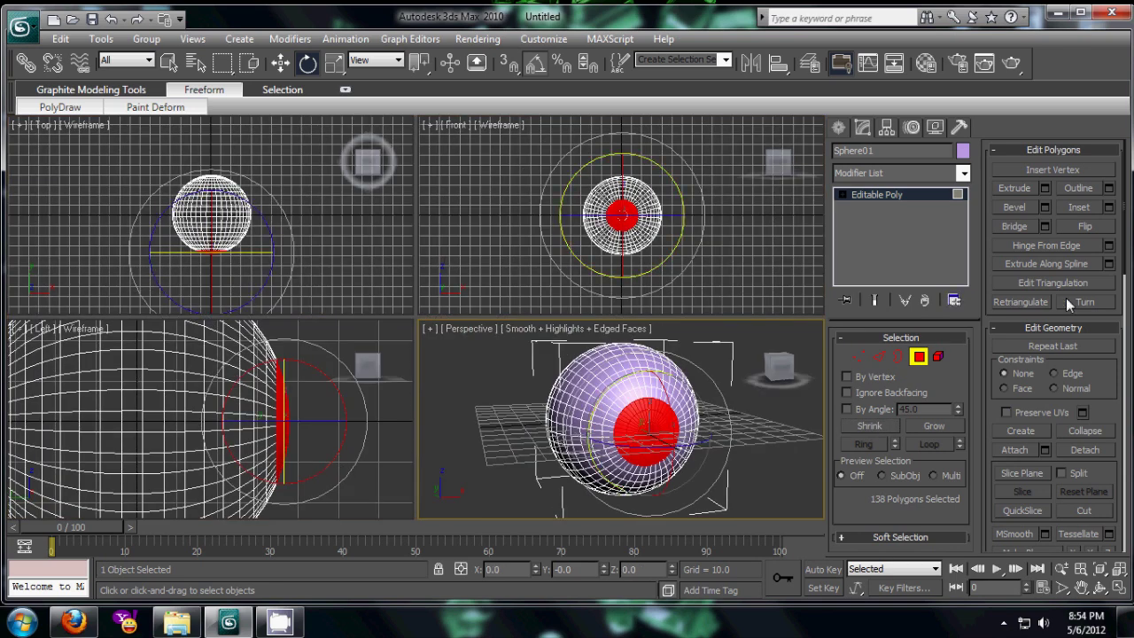
Step: Detach the cap as an element and rotate it 180° in the Left view to face inward
{"action": "left_click", "coordinate": [1084, 449]}
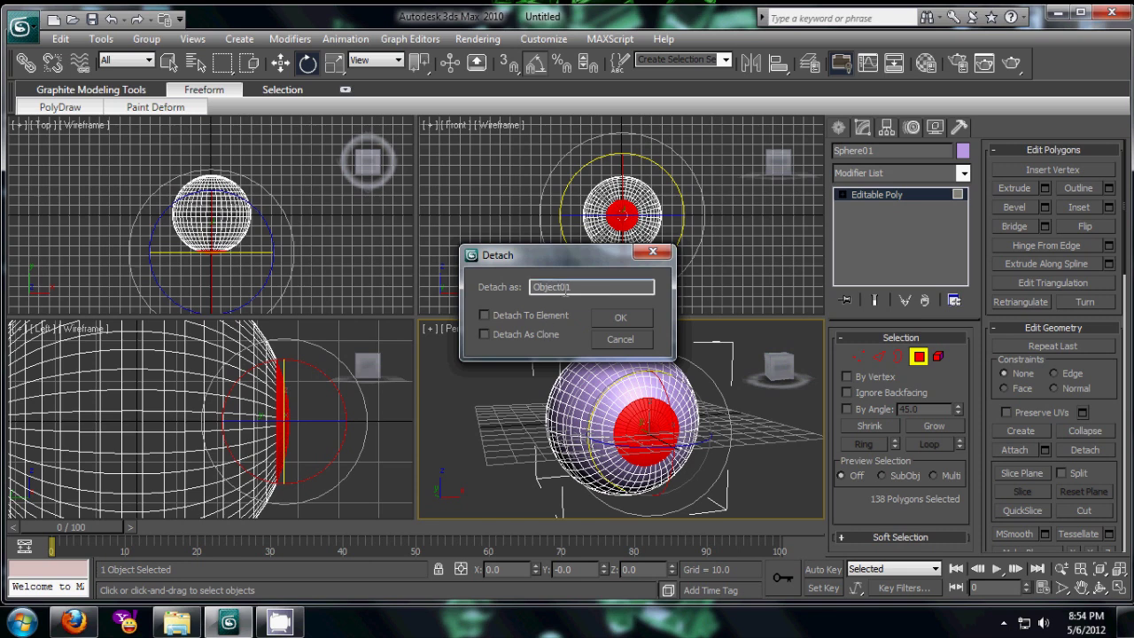
{"action": "left_click", "coordinate": [617, 316]}
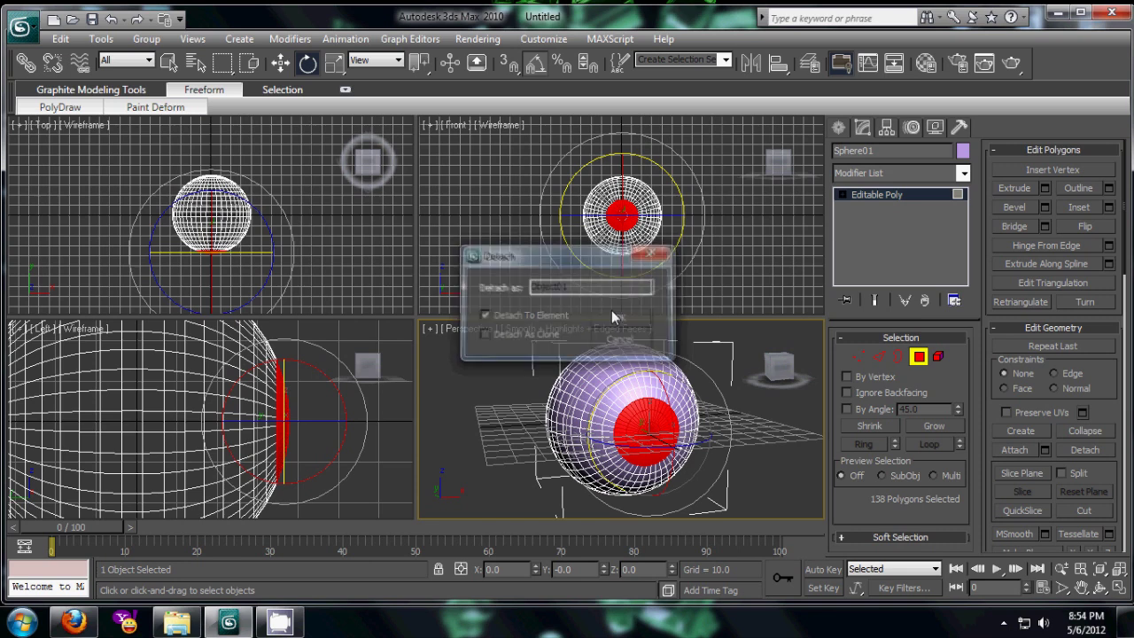
{"action": "left_click", "coordinate": [310, 427]}
{"action": "left_click_drag", "start_coordinate": [315, 423], "coordinate": [465, 417]}
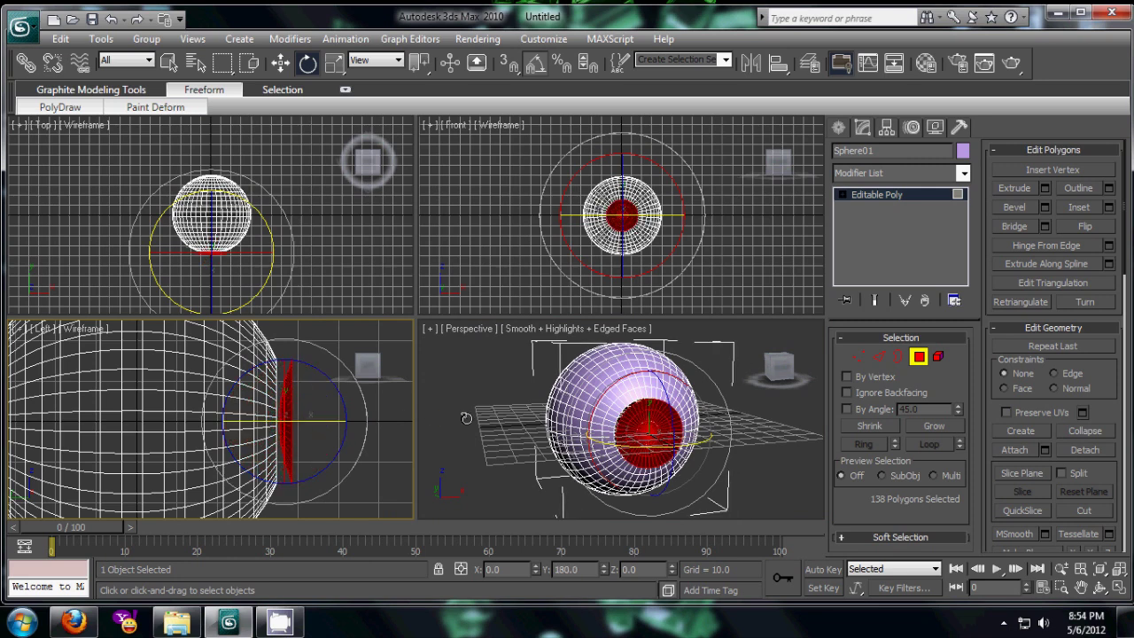
{"action": "key", "text": "w"}
{"action": "scroll", "coordinate": [317, 425], "scroll_direction": "up", "scroll_amount": 2}
Step: Zoom in on the flipped cap in the Left view, then deselect the cap polygons
{"action": "scroll", "coordinate": [317, 425], "scroll_direction": "up", "scroll_amount": 2}
{"action": "scroll", "coordinate": [317, 425], "scroll_direction": "up", "scroll_amount": 2}
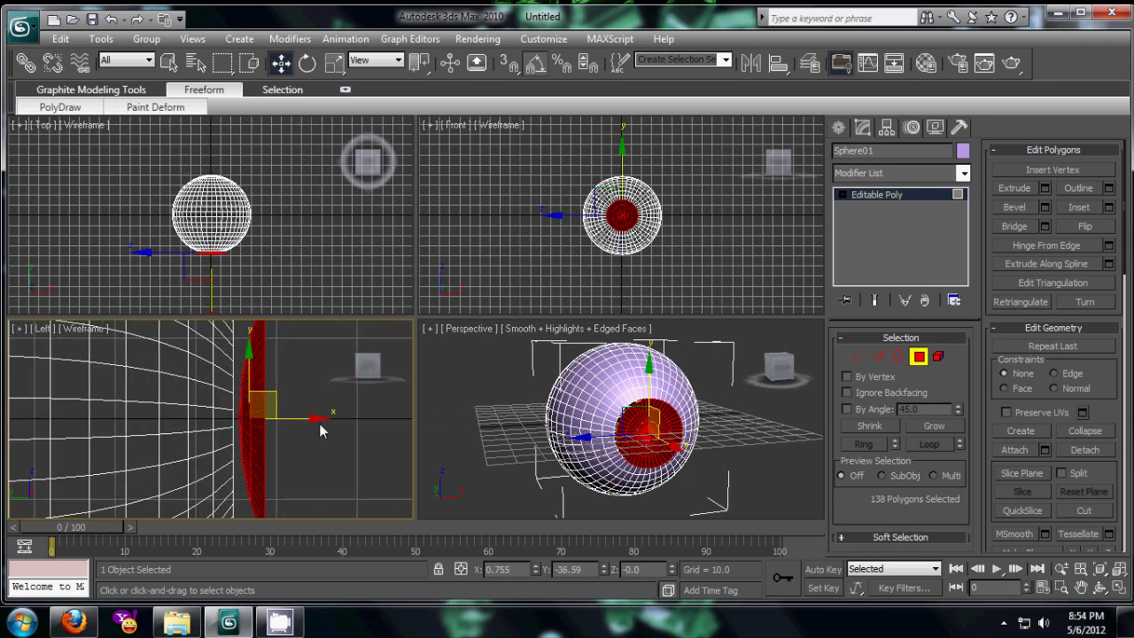
{"action": "scroll", "coordinate": [315, 420], "scroll_direction": "up", "scroll_amount": 1}
{"action": "scroll", "coordinate": [319, 420], "scroll_direction": "up", "scroll_amount": 1}
{"action": "scroll", "coordinate": [327, 423], "scroll_direction": "up", "scroll_amount": 2}
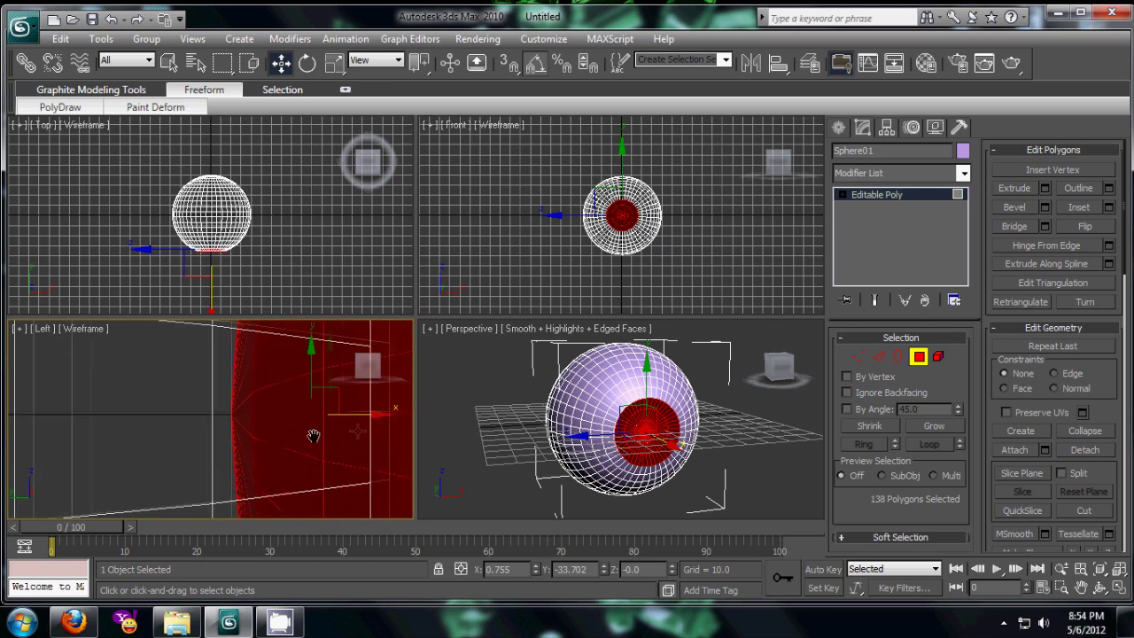
{"action": "scroll", "coordinate": [359, 430], "scroll_direction": "up", "scroll_amount": 2}
{"action": "scroll", "coordinate": [283, 414], "scroll_direction": "up", "scroll_amount": 2}
{"action": "scroll", "coordinate": [283, 416], "scroll_direction": "up", "scroll_amount": 2}
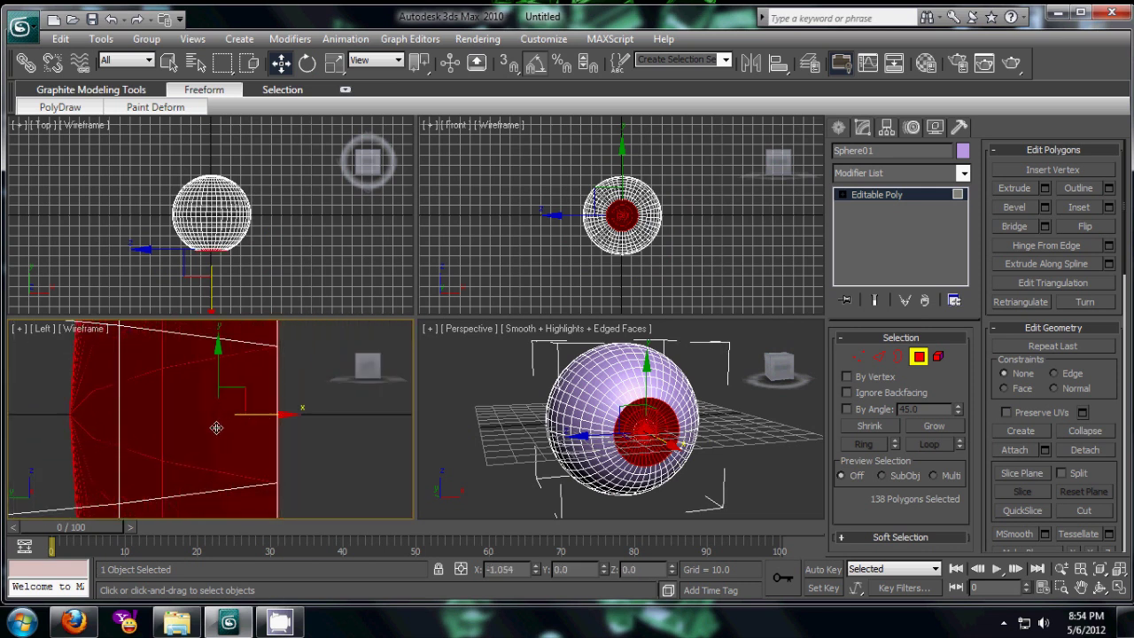
{"action": "scroll", "coordinate": [270, 434], "scroll_direction": "up", "scroll_amount": 1}
{"action": "scroll", "coordinate": [143, 411], "scroll_direction": "up", "scroll_amount": 1}
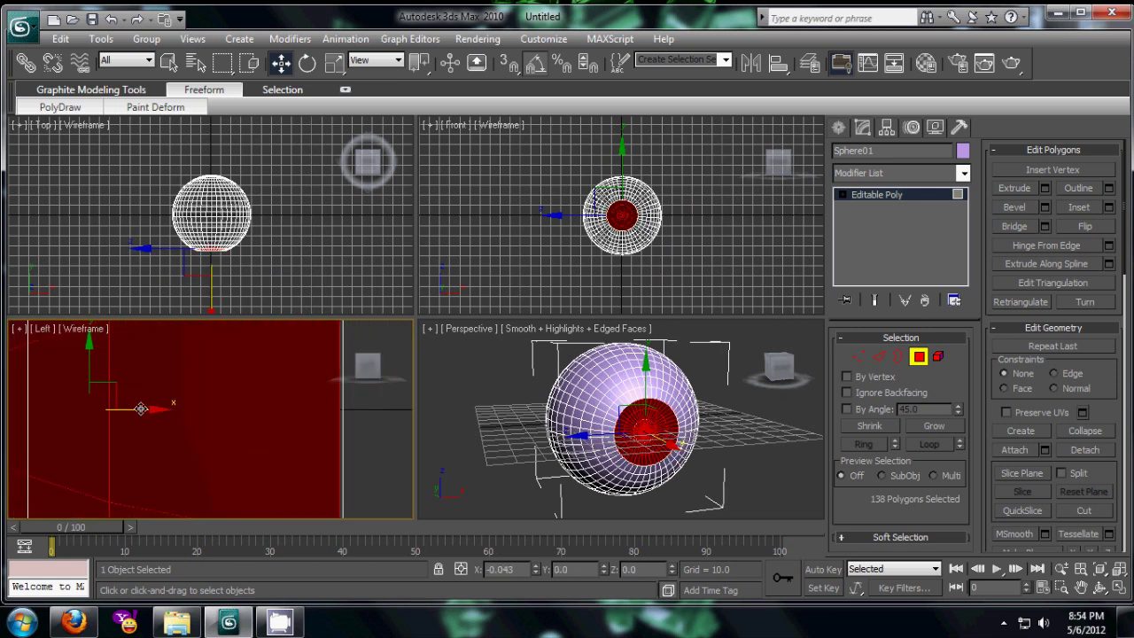
{"action": "scroll", "coordinate": [141, 409], "scroll_direction": "down", "scroll_amount": 1}
{"action": "scroll", "coordinate": [204, 410], "scroll_direction": "down", "scroll_amount": 3}
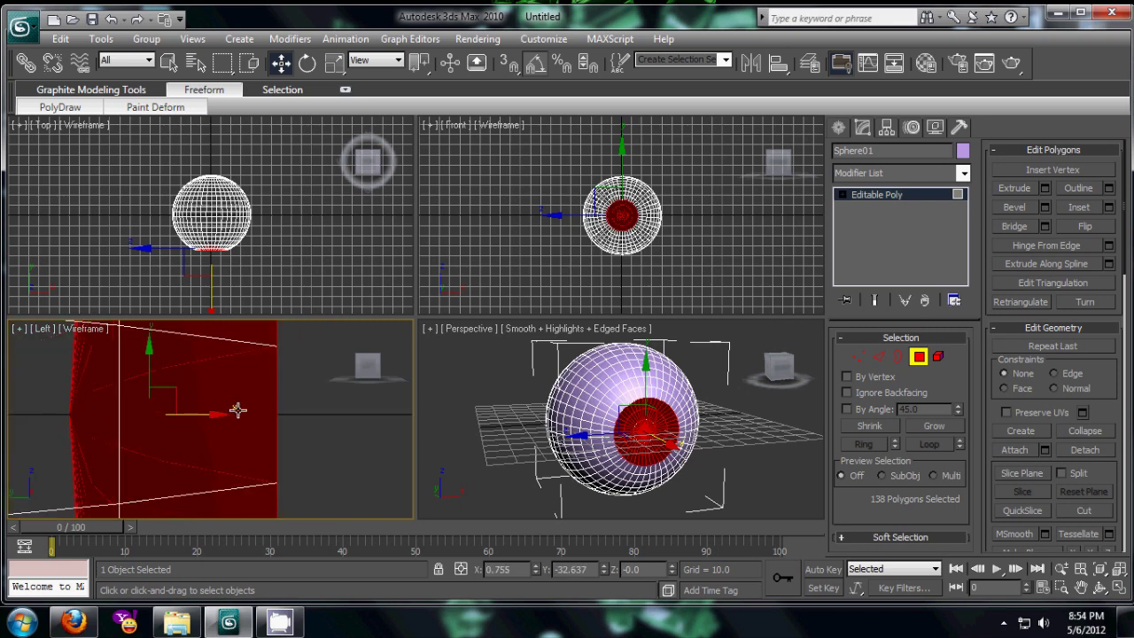
{"action": "scroll", "coordinate": [261, 406], "scroll_direction": "down", "scroll_amount": 3}
{"action": "left_click", "coordinate": [309, 382]}
Step: Weld the 92 rim vertices of the opening with a 0.1 threshold
{"action": "key", "text": "1"}
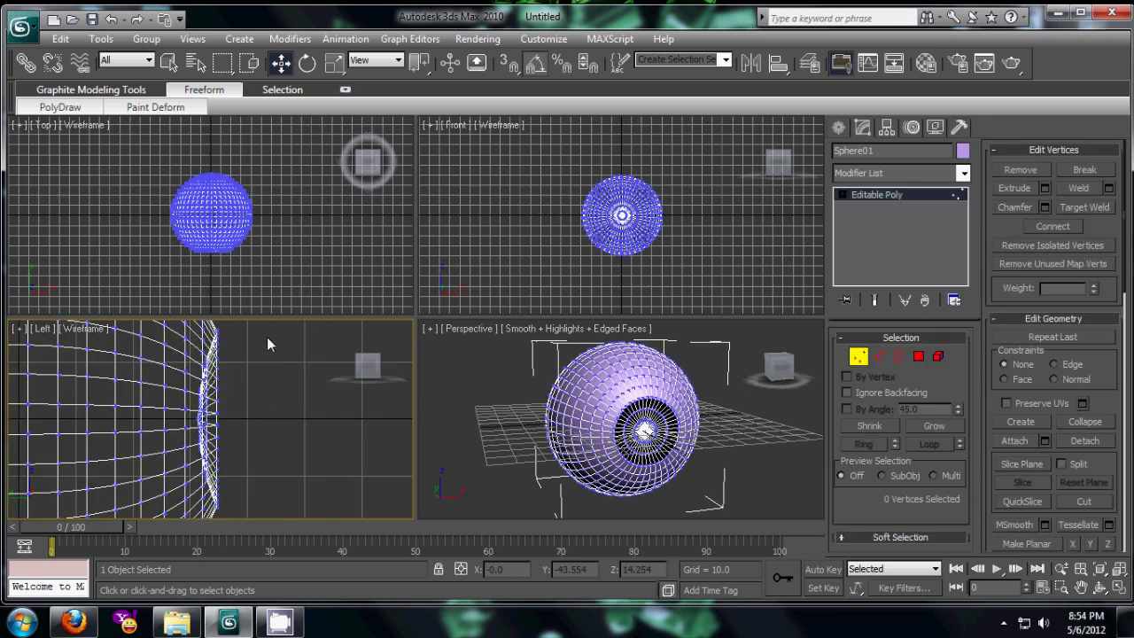
{"action": "left_click_drag", "start_coordinate": [253, 333], "coordinate": [213, 510]}
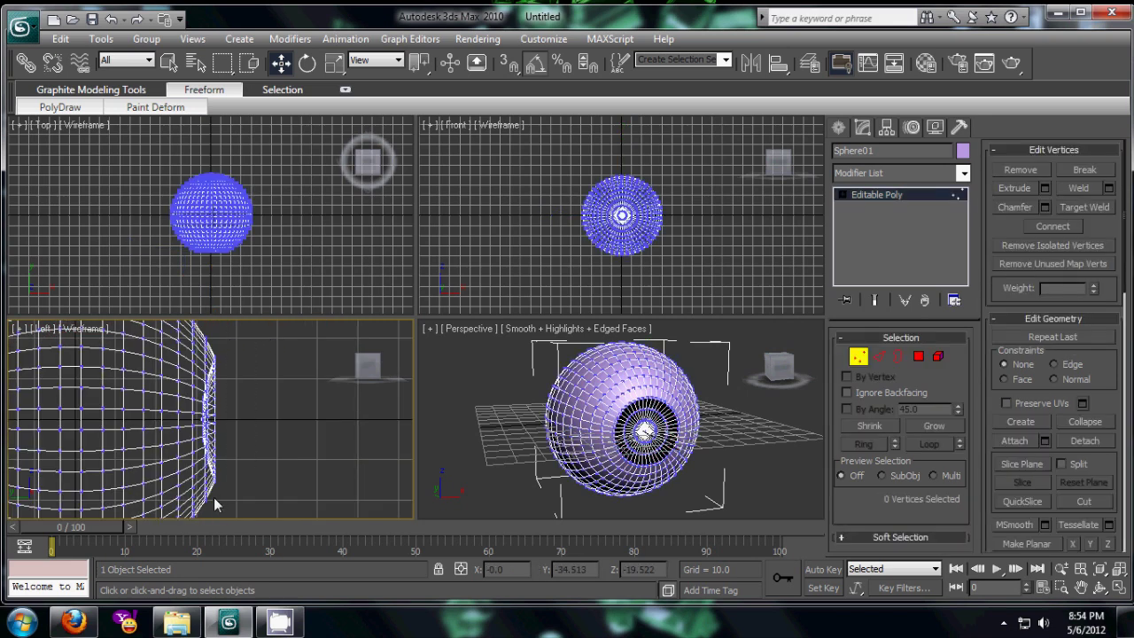
{"action": "right_click", "coordinate": [458, 451]}
{"action": "key", "text": "alt+w"}
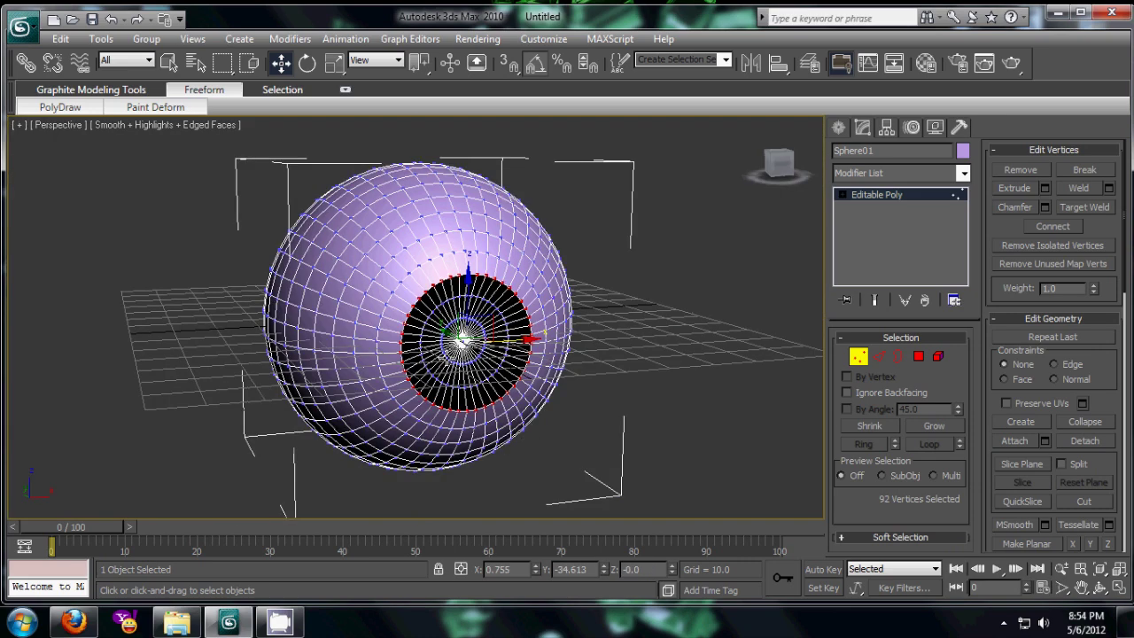
{"action": "scroll", "coordinate": [479, 382], "scroll_direction": "up", "scroll_amount": 5}
{"action": "scroll", "coordinate": [479, 382], "scroll_direction": "down", "scroll_amount": 2}
{"action": "mouse_move", "coordinate": [478, 383]}
{"action": "middle_mouse_down", "text": "alt"}
{"action": "mouse_move", "coordinate": [493, 378]}
{"action": "mouse_move", "coordinate": [485, 344]}
{"action": "middle_mouse_up", "text": "alt"}
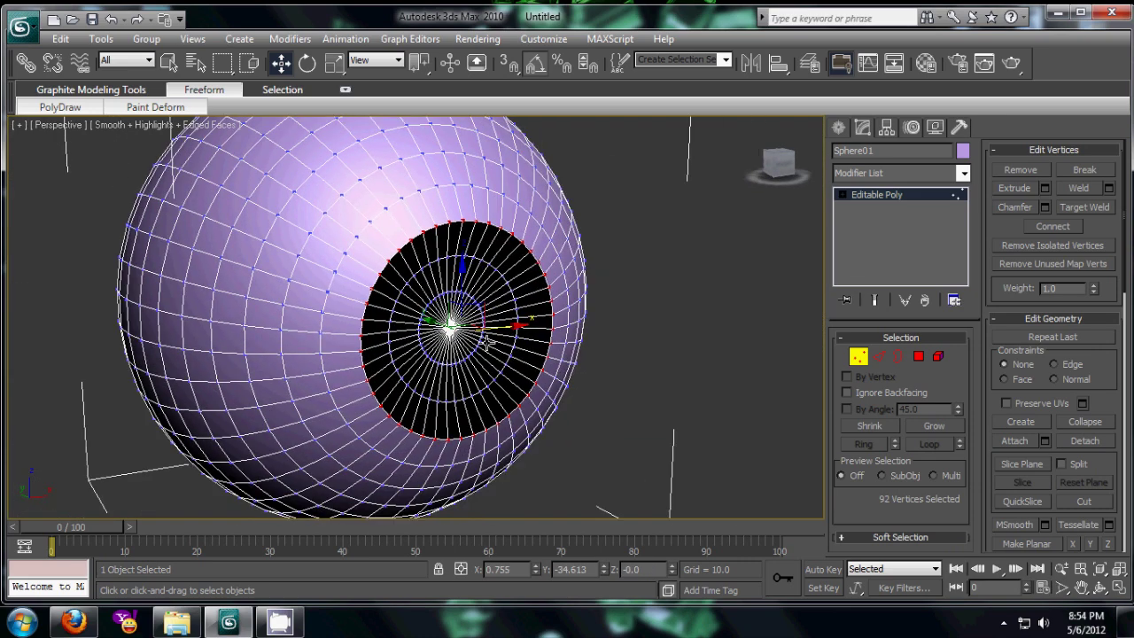
{"action": "left_click", "coordinate": [1108, 187]}
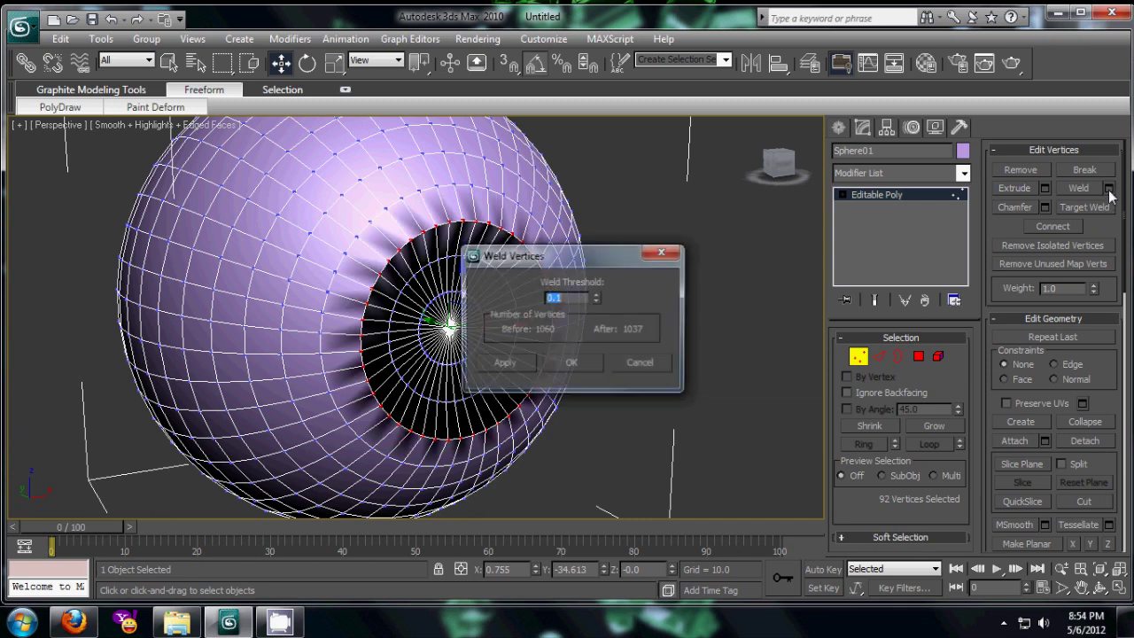
{"action": "left_click", "coordinate": [572, 364]}
Step: In Polygon mode, select the opening's centre polygons and grow the selection twice
{"action": "left_click", "coordinate": [917, 356]}
{"action": "left_click", "coordinate": [486, 324]}
{"action": "left_click", "coordinate": [928, 429]}
{"action": "left_click", "coordinate": [928, 429]}
{"action": "left_click", "coordinate": [928, 429]}
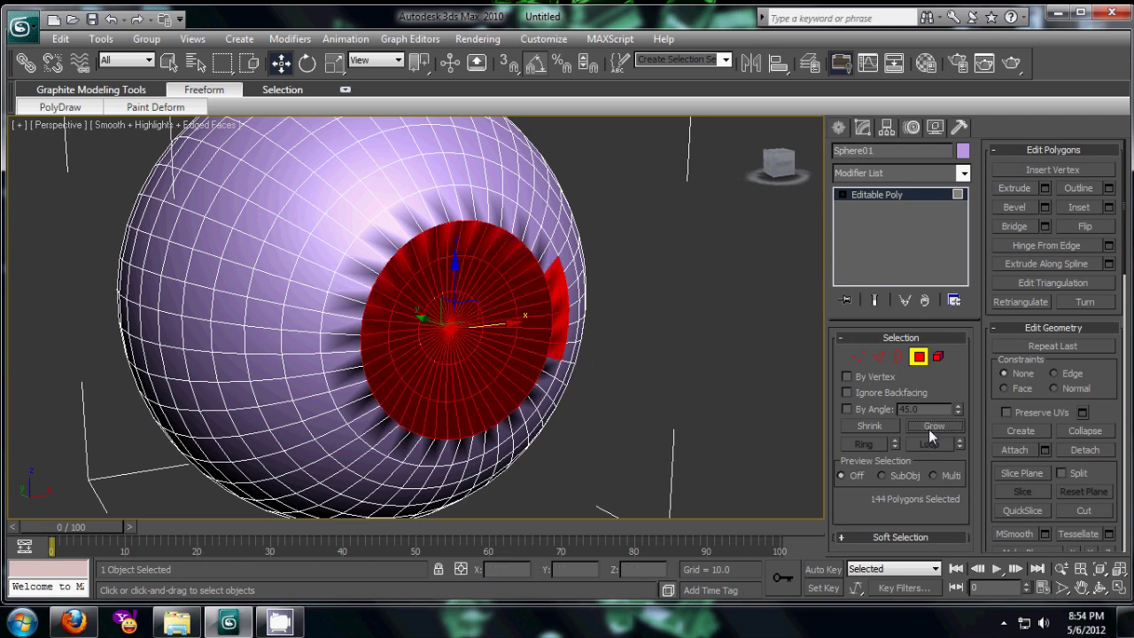
Step: Deselect the stray wedge, flip the inner polygons' normals, and clear the selection
{"action": "middle_click_drag", "start_coordinate": [673, 380], "coordinate": [614, 350], "text": "alt"}
{"action": "left_click", "coordinate": [511, 306], "text": "alt"}
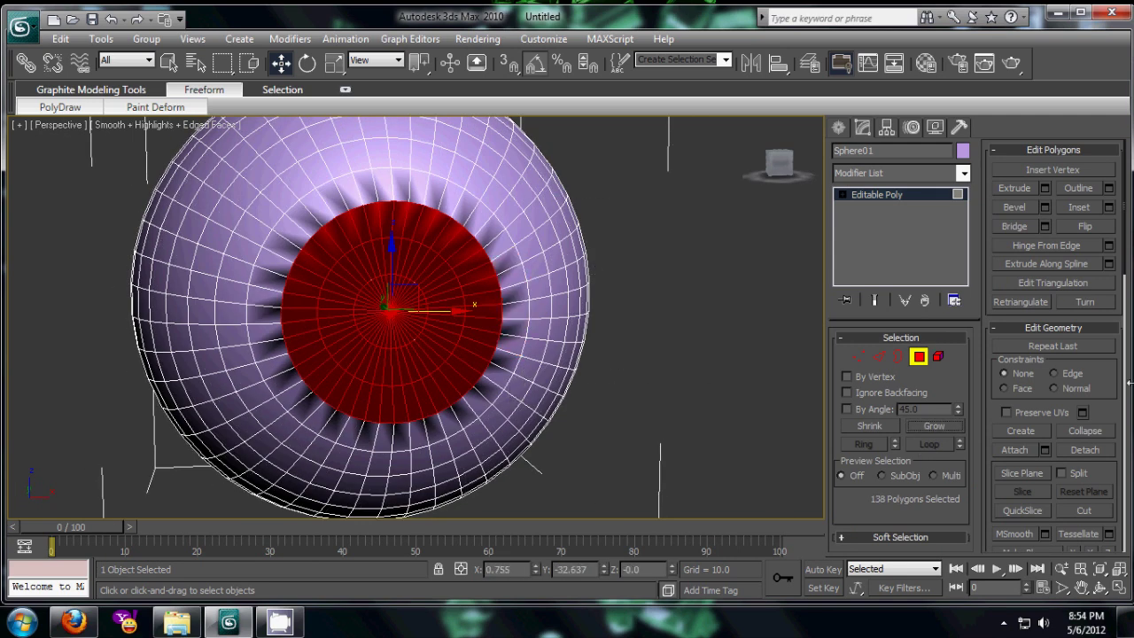
{"action": "left_click", "coordinate": [1106, 227]}
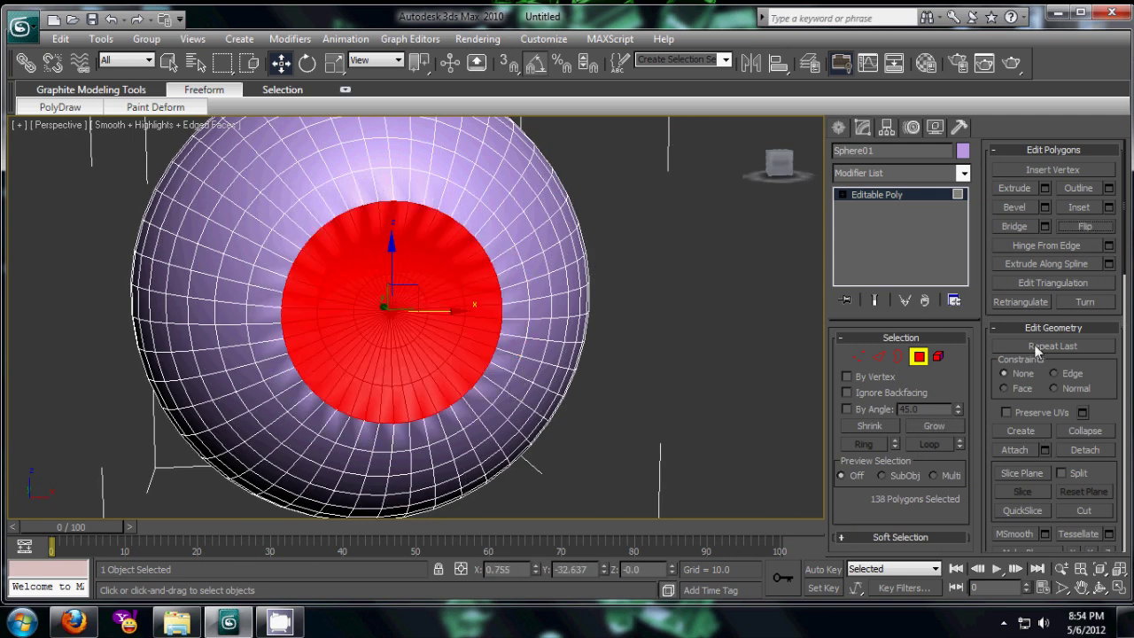
{"action": "left_click_drag", "start_coordinate": [1123, 251], "coordinate": [1130, 403]}
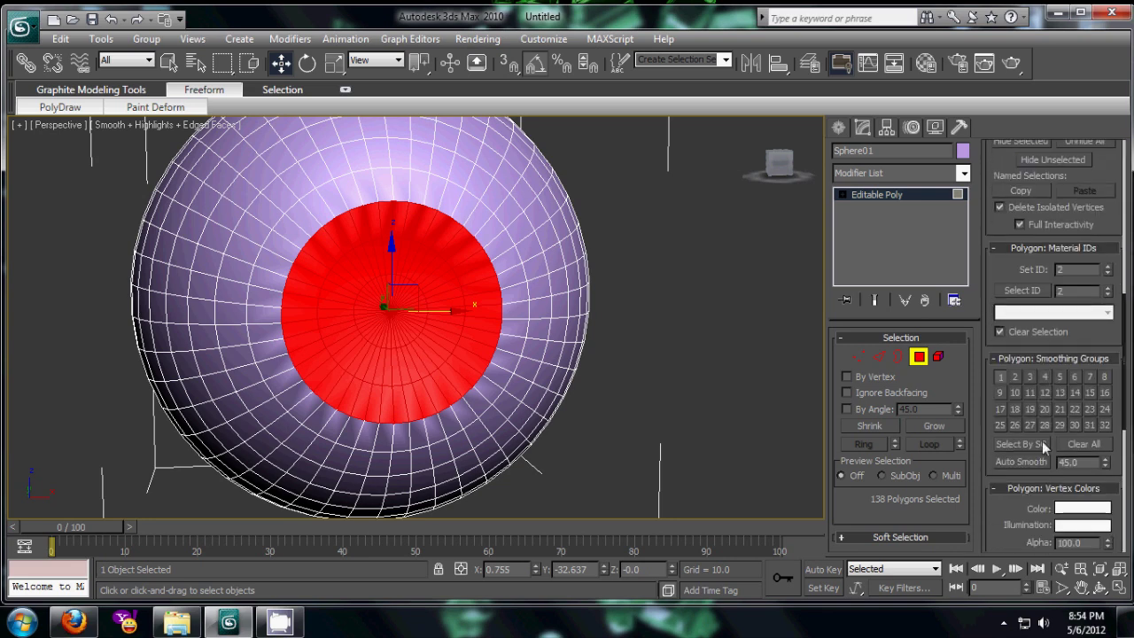
{"action": "left_click", "coordinate": [718, 383]}
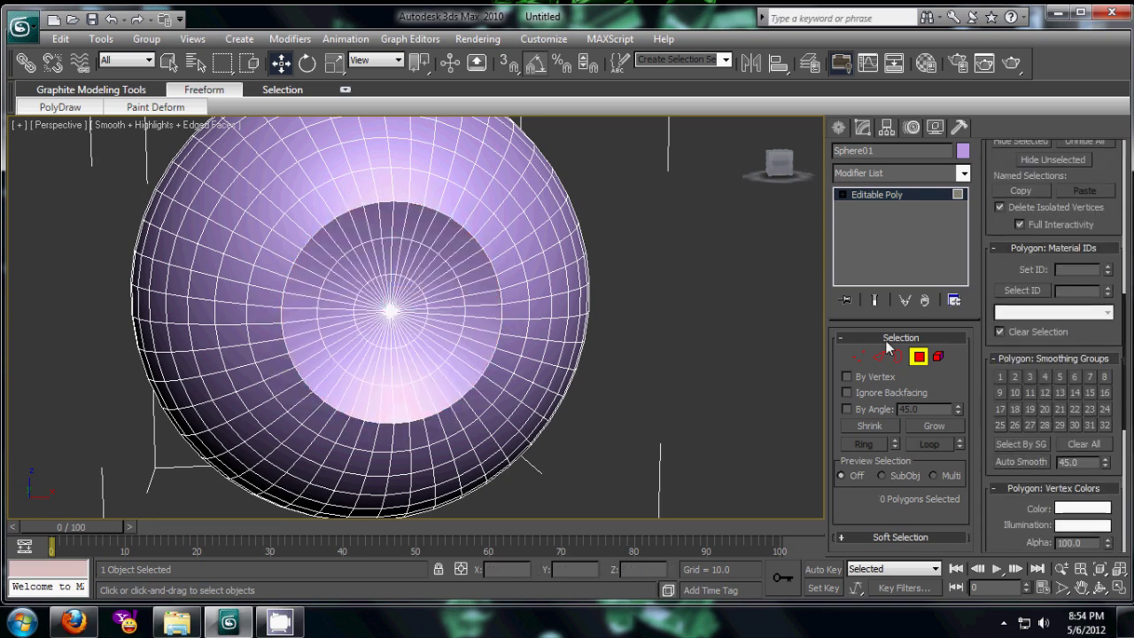
Step: Select one front polygon, grow it four rings, then shrink it by one
{"action": "left_click", "coordinate": [426, 286]}
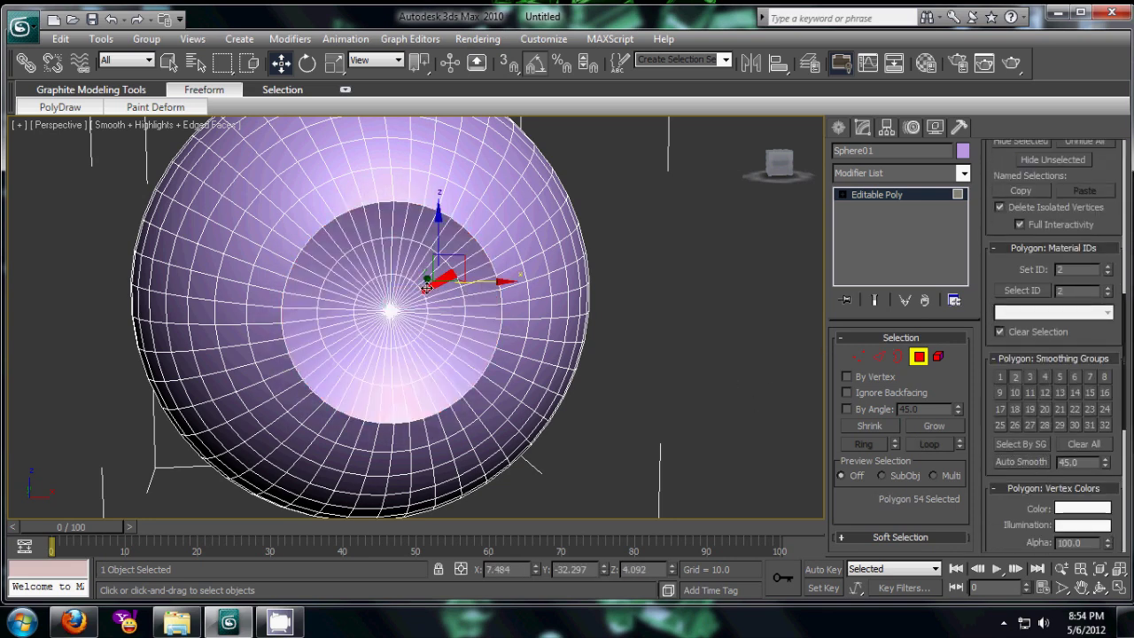
{"action": "left_click", "coordinate": [938, 425]}
{"action": "left_click", "coordinate": [938, 425]}
{"action": "left_click", "coordinate": [938, 425]}
{"action": "left_click", "coordinate": [938, 425]}
{"action": "left_click", "coordinate": [938, 425]}
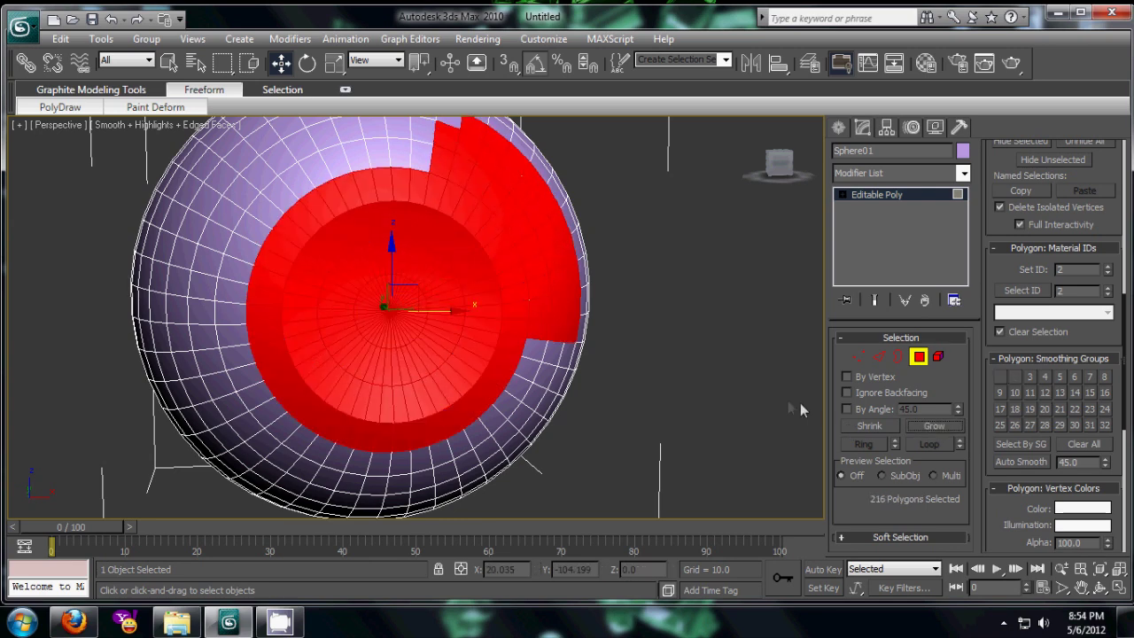
{"action": "left_click", "coordinate": [868, 426]}
Step: Deselect stray polygons around the patch, leaving a clean 138-polygon front cap
{"action": "middle_click_drag", "start_coordinate": [590, 326], "coordinate": [575, 192], "text": "alt"}
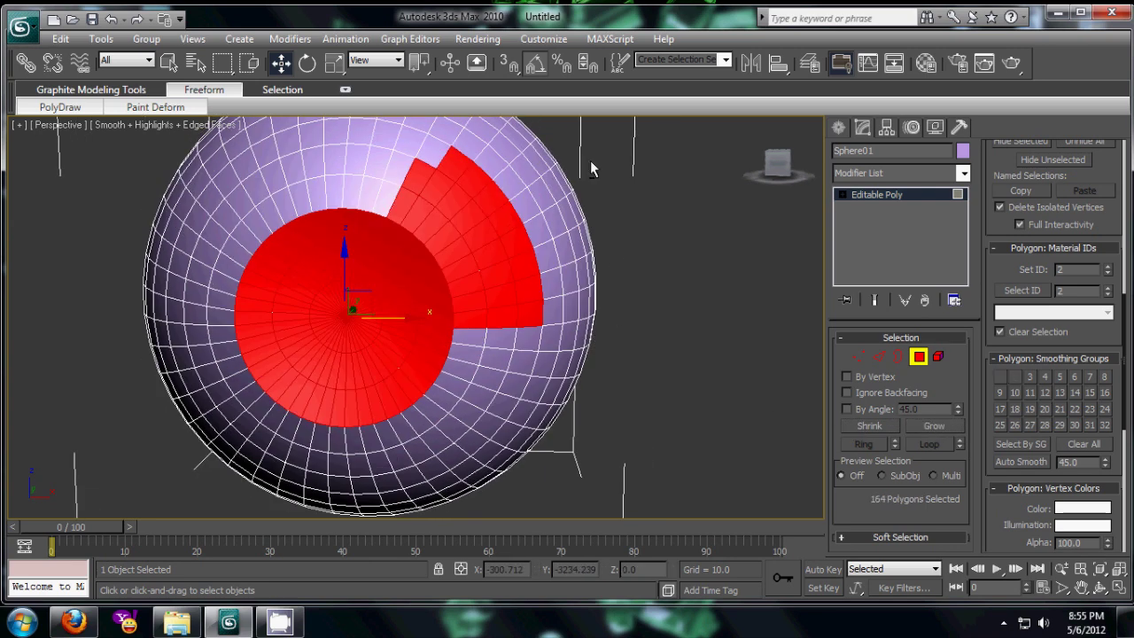
{"action": "left_click_drag", "start_coordinate": [496, 346], "coordinate": [483, 312], "text": "alt"}
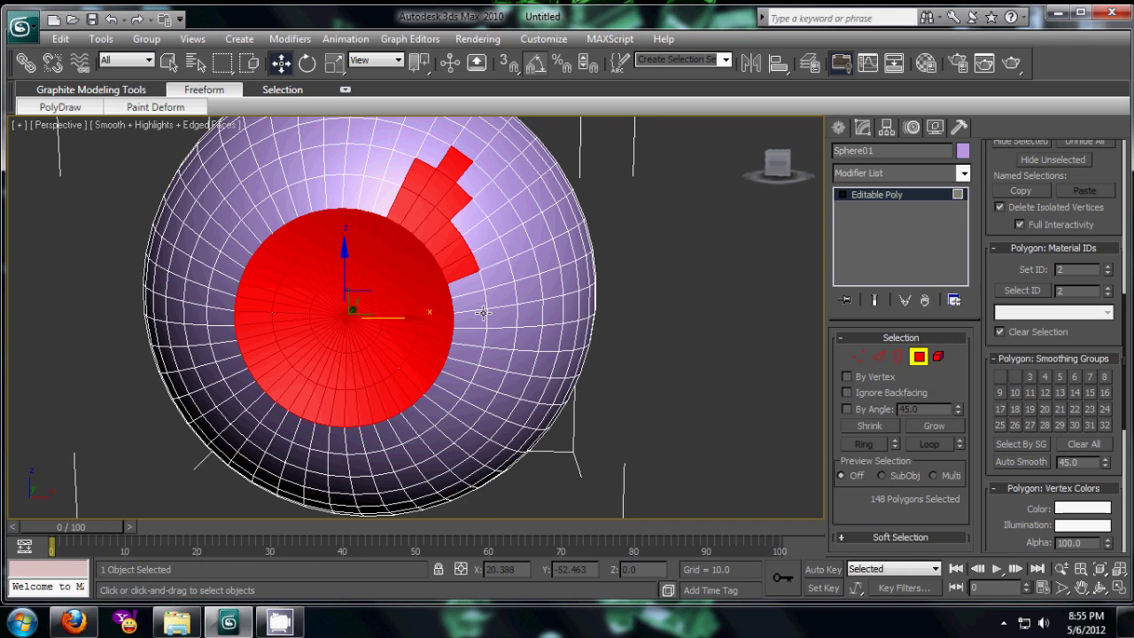
{"action": "left_click", "coordinate": [447, 177], "text": "alt"}
{"action": "left_click", "coordinate": [417, 190], "text": "alt"}
{"action": "left_click", "coordinate": [425, 221], "text": "alt"}
{"action": "left_click", "coordinate": [457, 258], "text": "alt"}
{"action": "middle_click_drag", "start_coordinate": [457, 258], "coordinate": [443, 310], "text": "alt"}
Step: Shift-rotate the selected cap to clone it as a new object named 'cornea'
{"action": "key", "text": "e"}
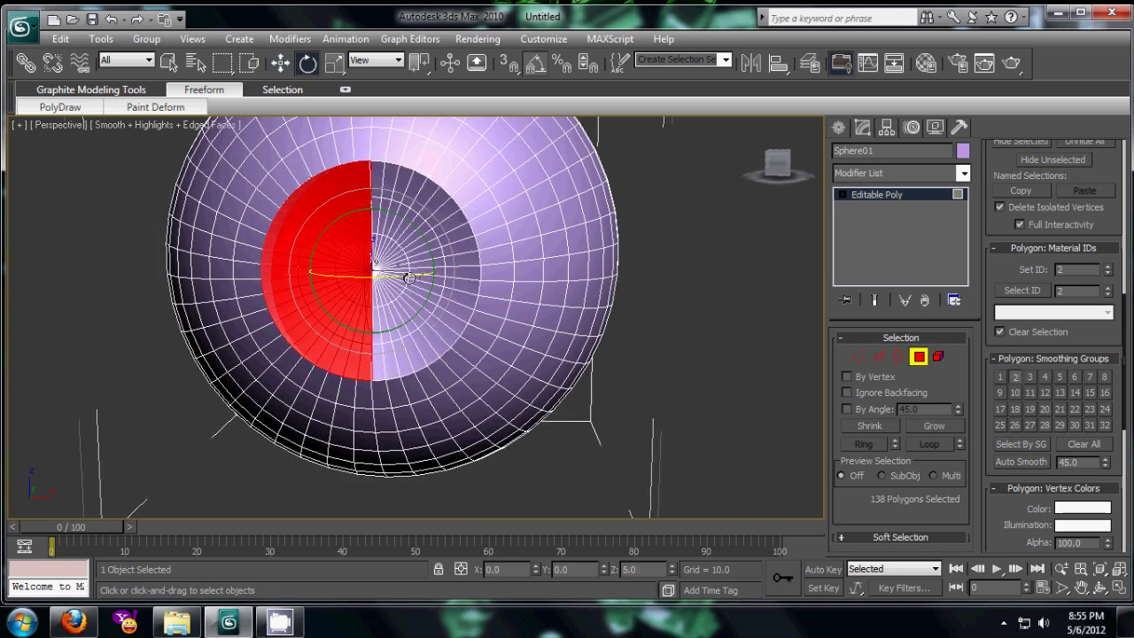
{"action": "left_click_drag", "start_coordinate": [408, 278], "coordinate": [543, 291]}
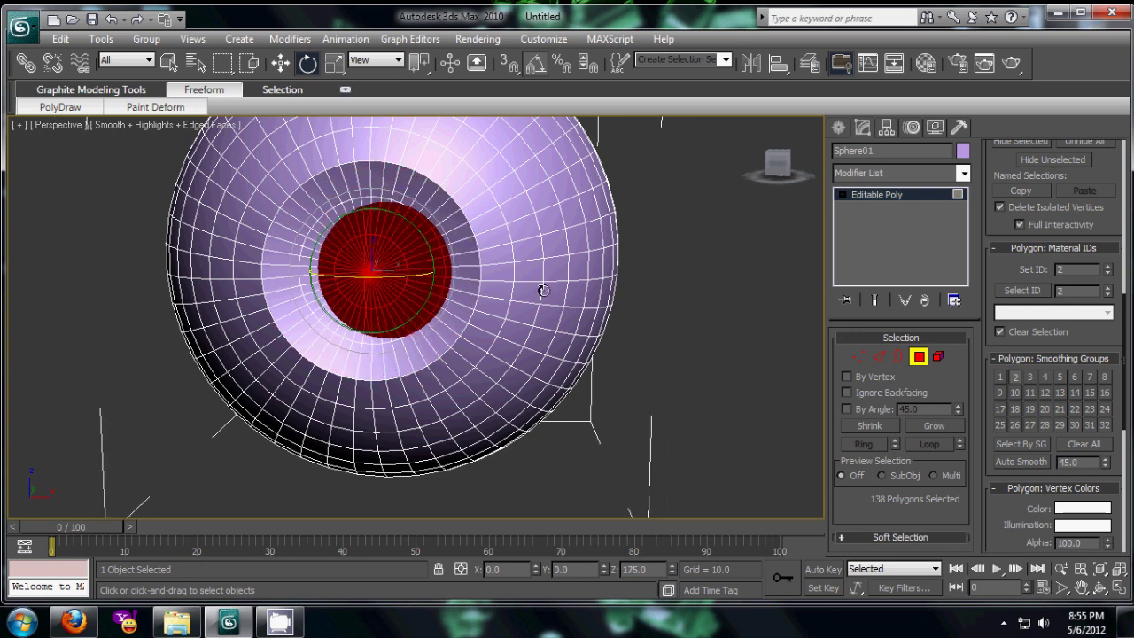
{"action": "left_click_drag", "start_coordinate": [548, 292], "coordinate": [558, 296], "text": "shift"}
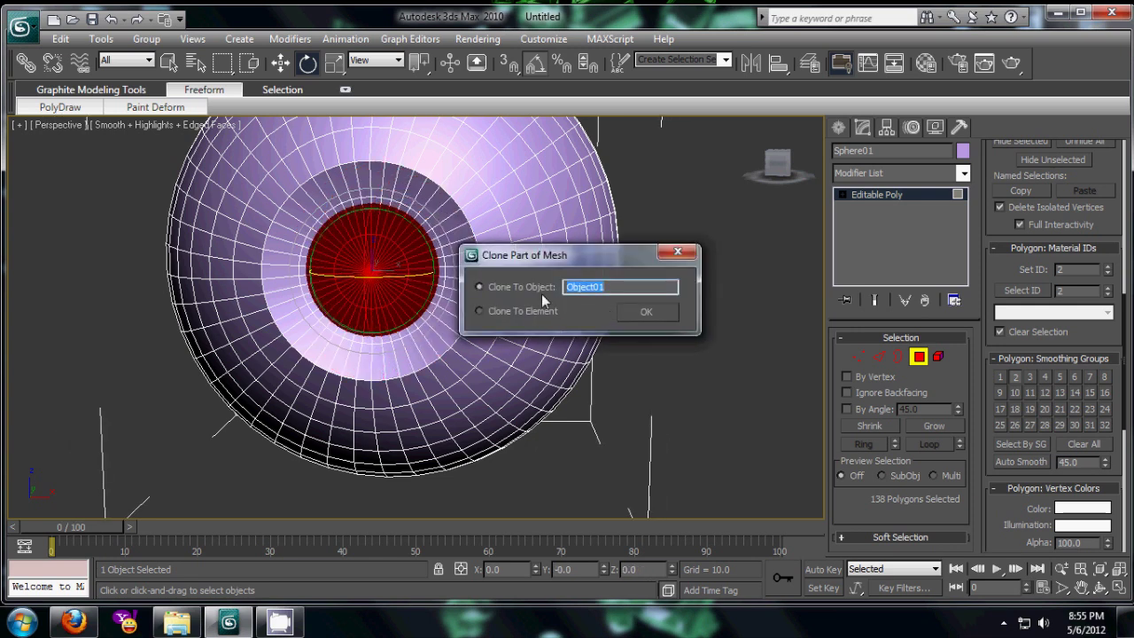
{"action": "type", "text": "cornea"}
{"action": "left_click", "coordinate": [624, 311]}
Step: Maximize the Left view and select the cornea object
{"action": "key", "text": "alt+w"}
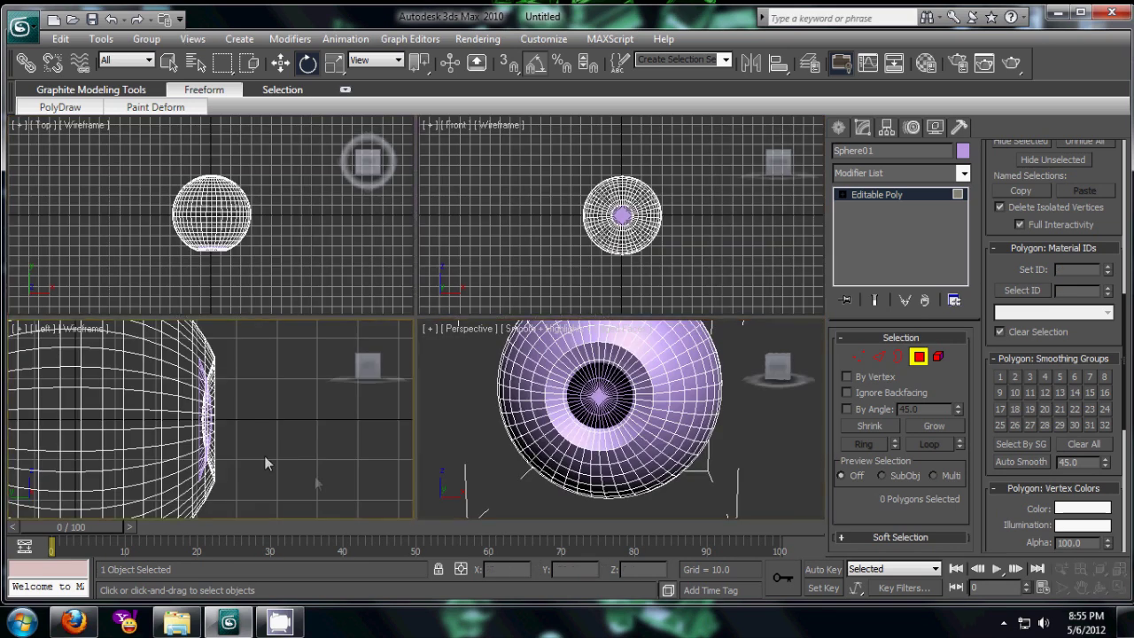
{"action": "left_click", "coordinate": [264, 455]}
{"action": "key", "text": "alt+w"}
{"action": "left_click", "coordinate": [838, 127]}
{"action": "left_click", "coordinate": [554, 222]}
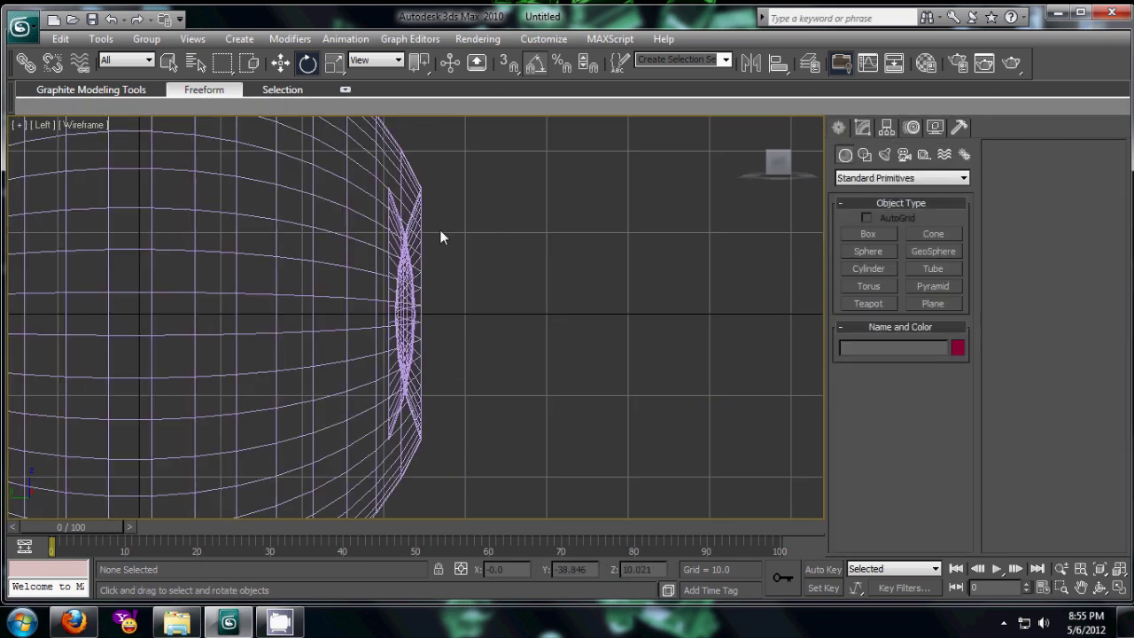
{"action": "left_click", "coordinate": [386, 269]}
Step: Center the cornea's pivot on the object using Affect Pivot Only
{"action": "key", "text": "w"}
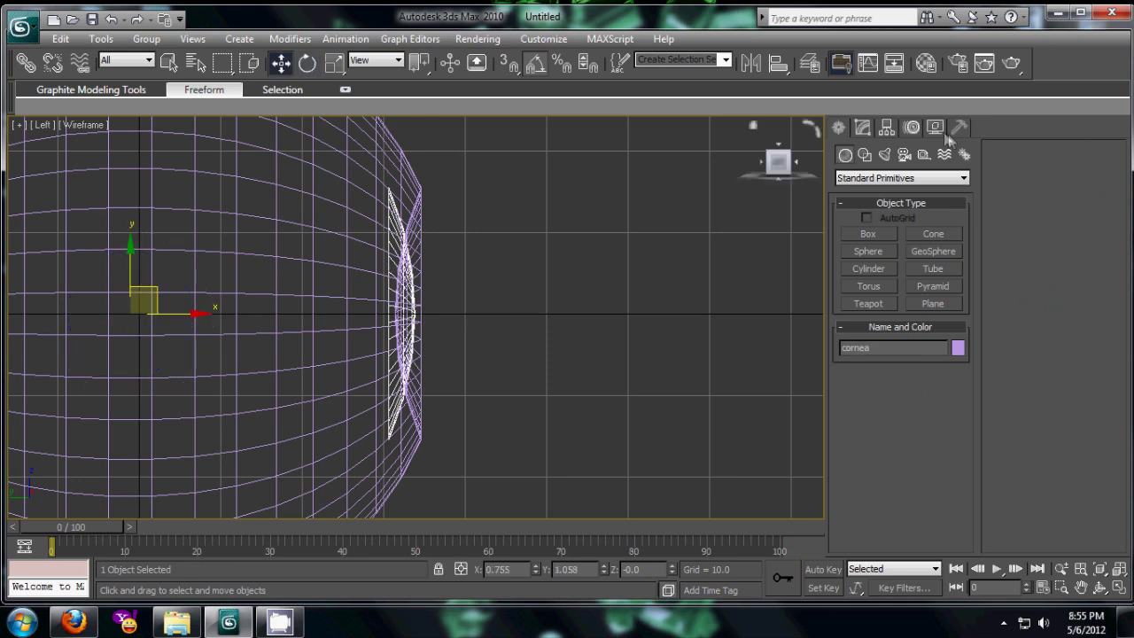
{"action": "left_click", "coordinate": [886, 126]}
{"action": "left_click", "coordinate": [907, 232]}
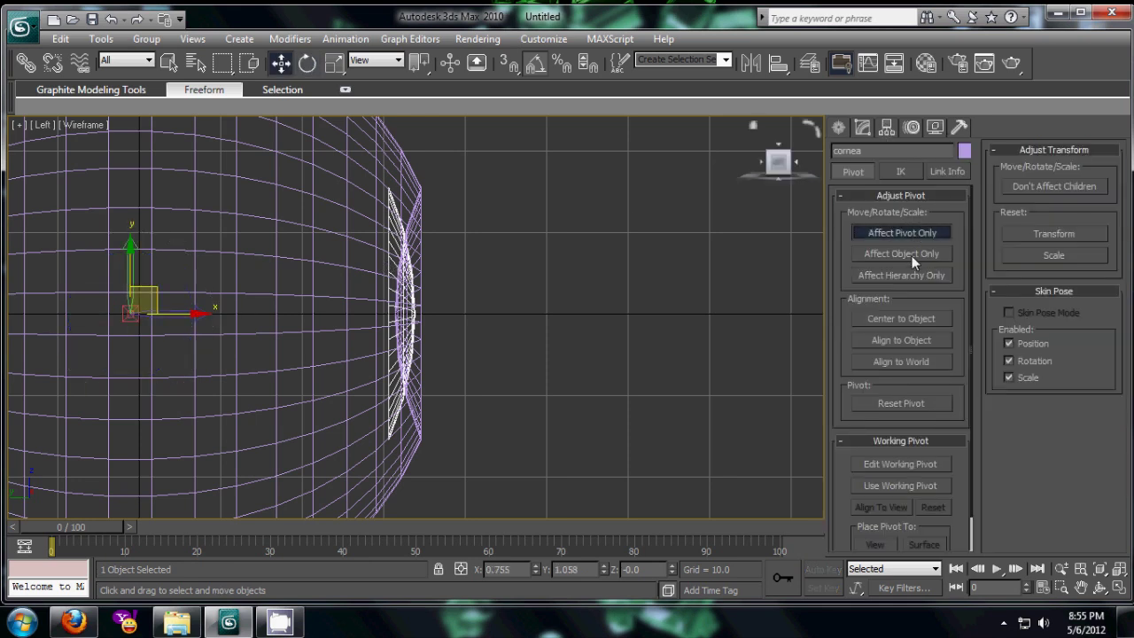
{"action": "left_click", "coordinate": [916, 318]}
{"action": "left_click", "coordinate": [838, 126]}
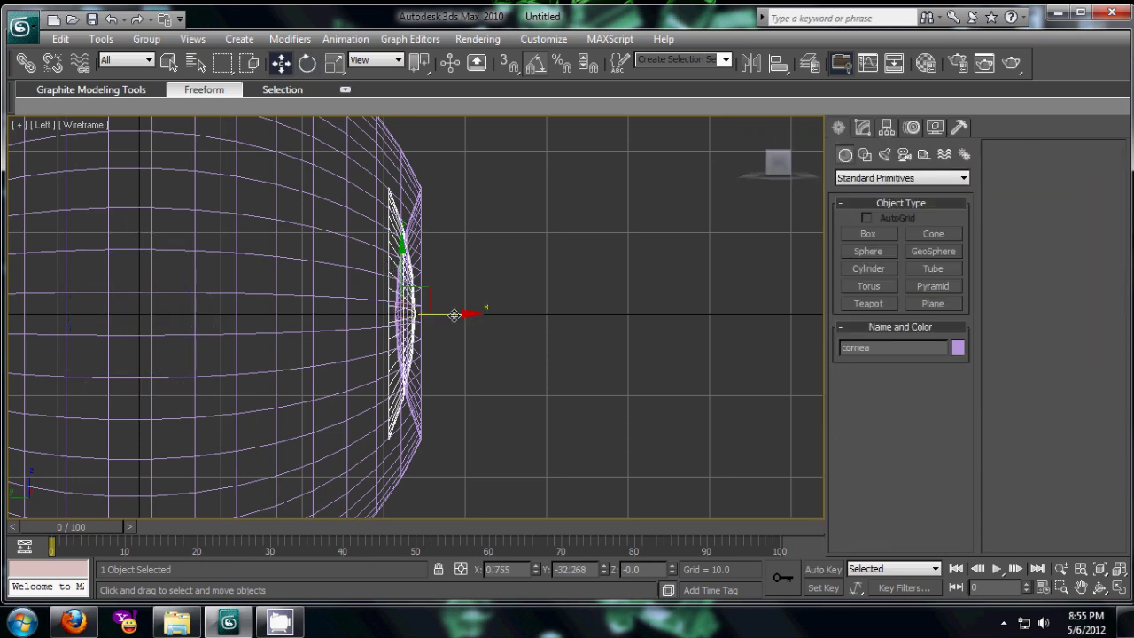
Step: Move the cornea forward and fine-tune its Y position to −36.223
{"action": "left_click_drag", "start_coordinate": [453, 316], "coordinate": [492, 316]}
{"action": "scroll", "coordinate": [529, 320], "scroll_direction": "up", "scroll_amount": 3}
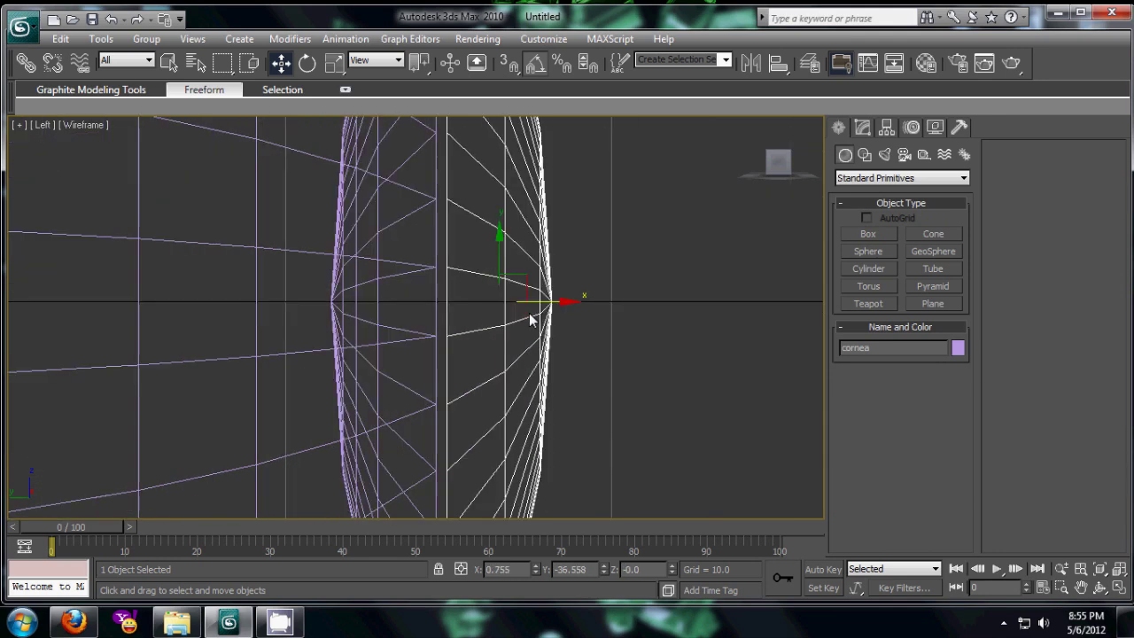
{"action": "scroll", "coordinate": [530, 320], "scroll_direction": "up", "scroll_amount": 2}
{"action": "scroll", "coordinate": [629, 292], "scroll_direction": "up", "scroll_amount": 2}
{"action": "left_click_drag", "start_coordinate": [791, 256], "coordinate": [747, 263]}
{"action": "scroll", "coordinate": [707, 273], "scroll_direction": "up", "scroll_amount": 2}
{"action": "scroll", "coordinate": [752, 274], "scroll_direction": "up", "scroll_amount": 2}
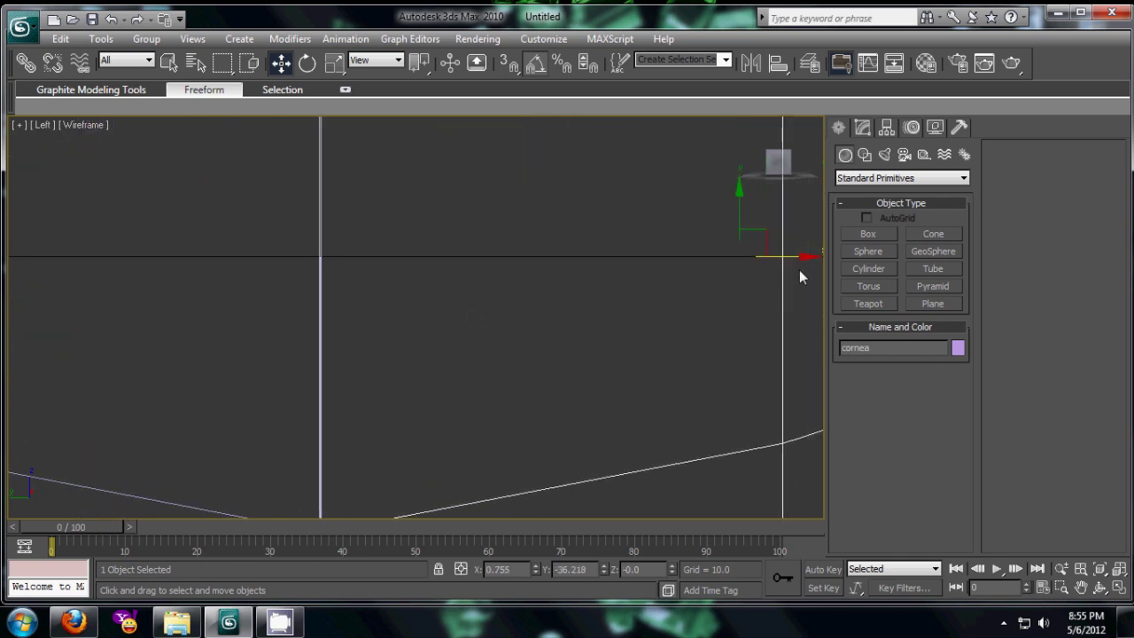
{"action": "scroll", "coordinate": [318, 260], "scroll_direction": "up", "scroll_amount": 2}
{"action": "scroll", "coordinate": [368, 286], "scroll_direction": "up", "scroll_amount": 2}
{"action": "scroll", "coordinate": [394, 327], "scroll_direction": "up", "scroll_amount": 2}
{"action": "scroll", "coordinate": [441, 434], "scroll_direction": "up", "scroll_amount": 2}
{"action": "scroll", "coordinate": [442, 428], "scroll_direction": "up", "scroll_amount": 1}
{"action": "mouse_move", "coordinate": [606, 566]}
{"action": "left_mouse_down"}
{"action": "mouse_move", "coordinate": [625, 451]}
{"action": "mouse_move", "coordinate": [549, 298]}
{"action": "left_mouse_up"}
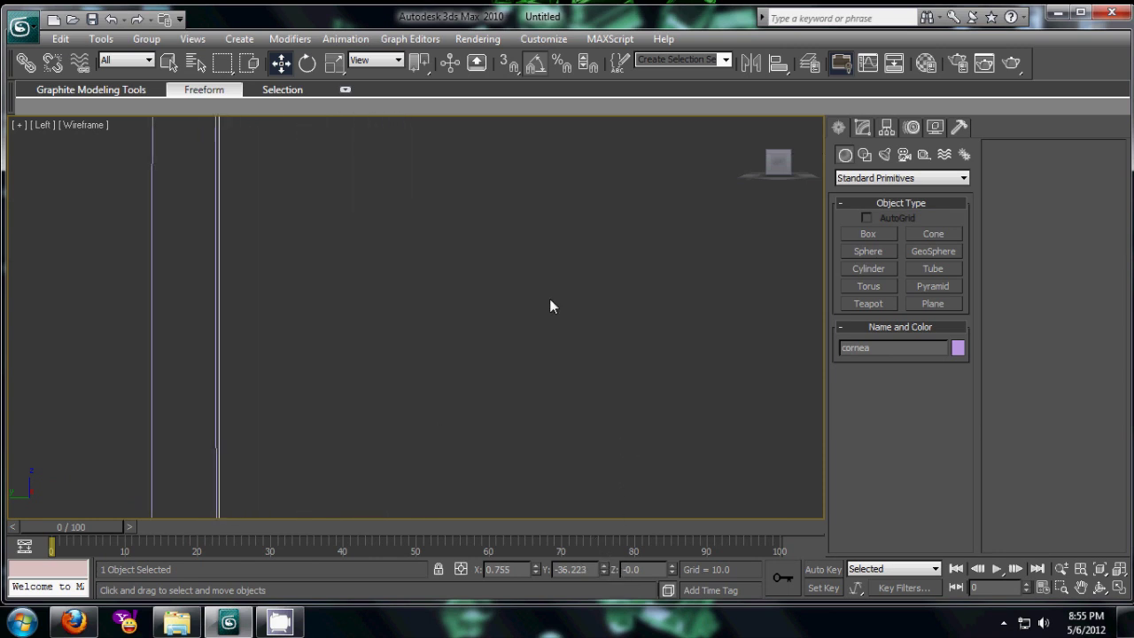
{"action": "middle_click_drag", "start_coordinate": [329, 390], "coordinate": [383, 416]}
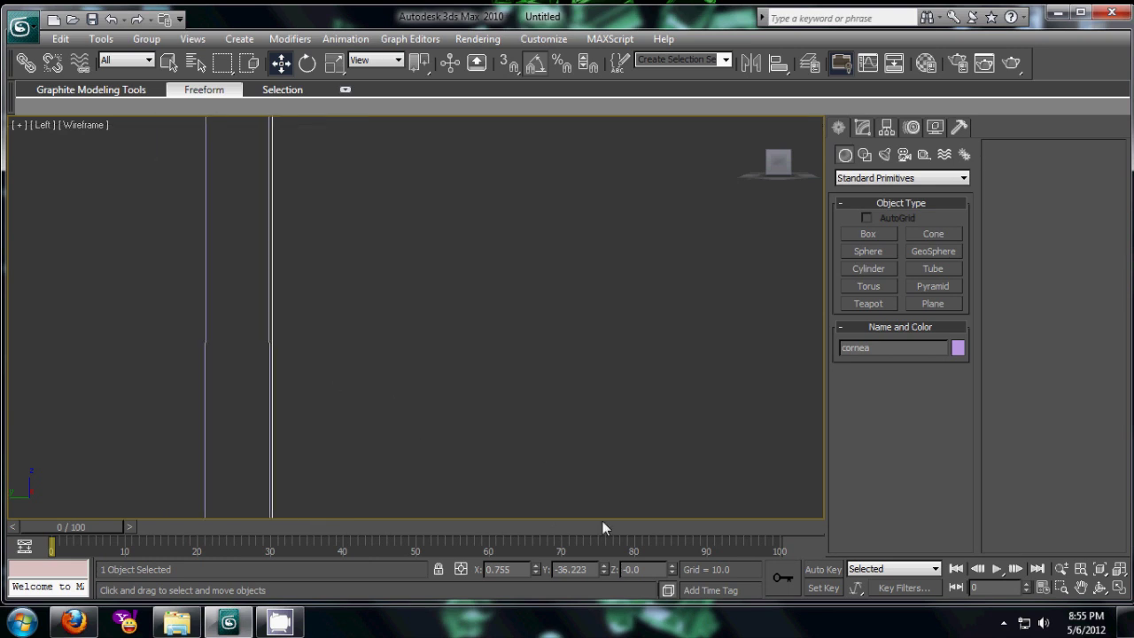
{"action": "left_click_drag", "start_coordinate": [604, 567], "coordinate": [600, 563]}
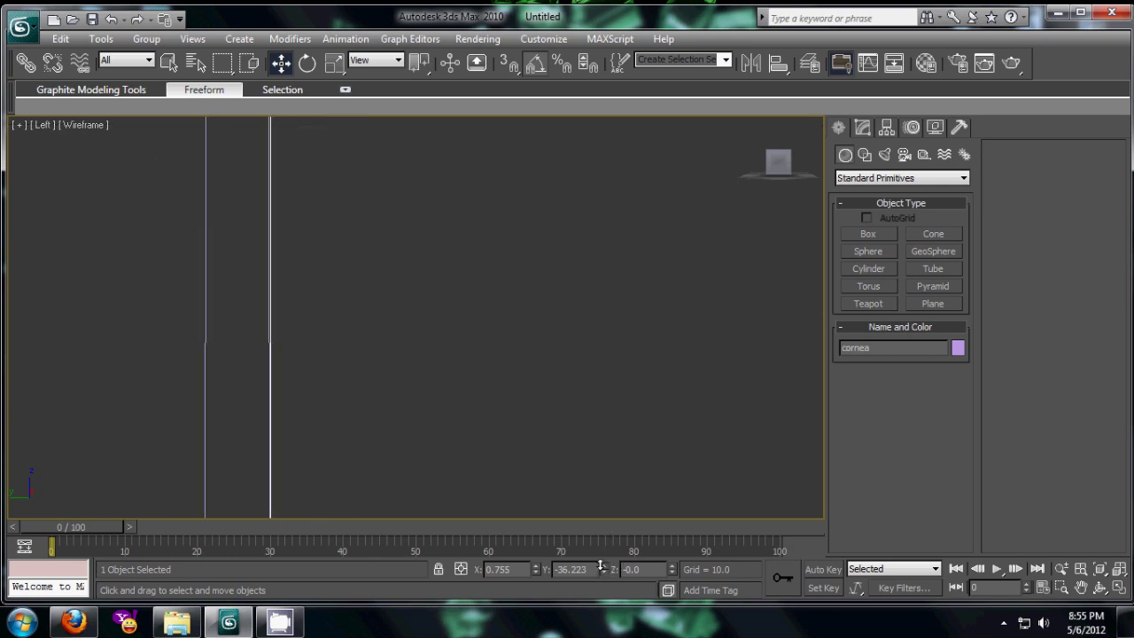
Step: Frame the cornea, deselect it, and maximize the Perspective view
{"action": "key", "text": "z"}
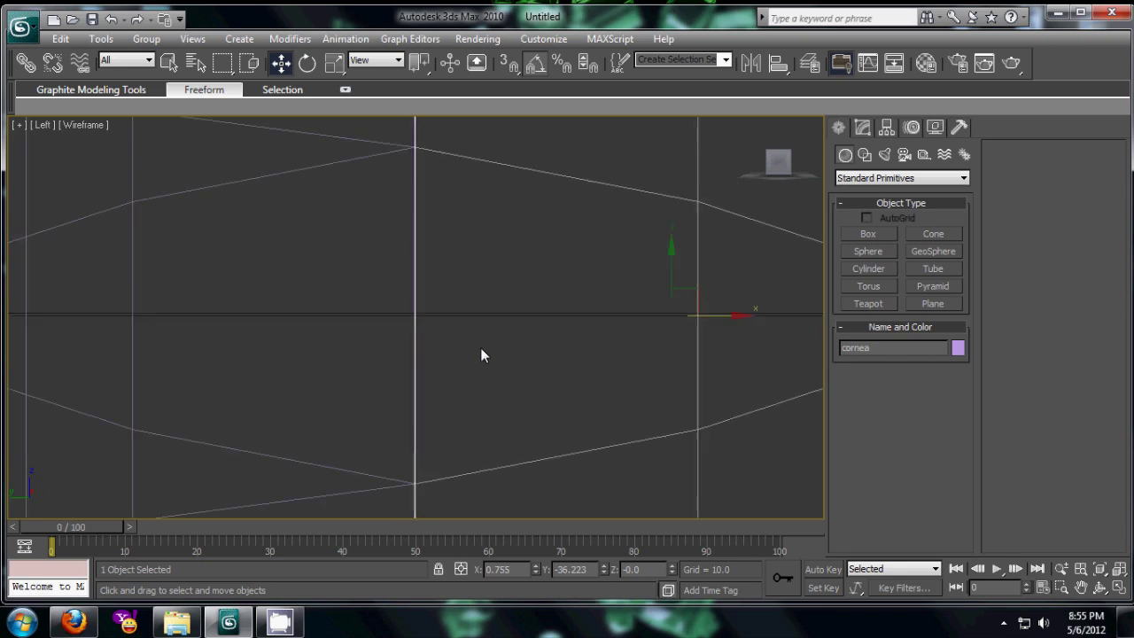
{"action": "left_click", "coordinate": [544, 327]}
{"action": "scroll", "coordinate": [591, 310], "scroll_direction": "down", "scroll_amount": 3}
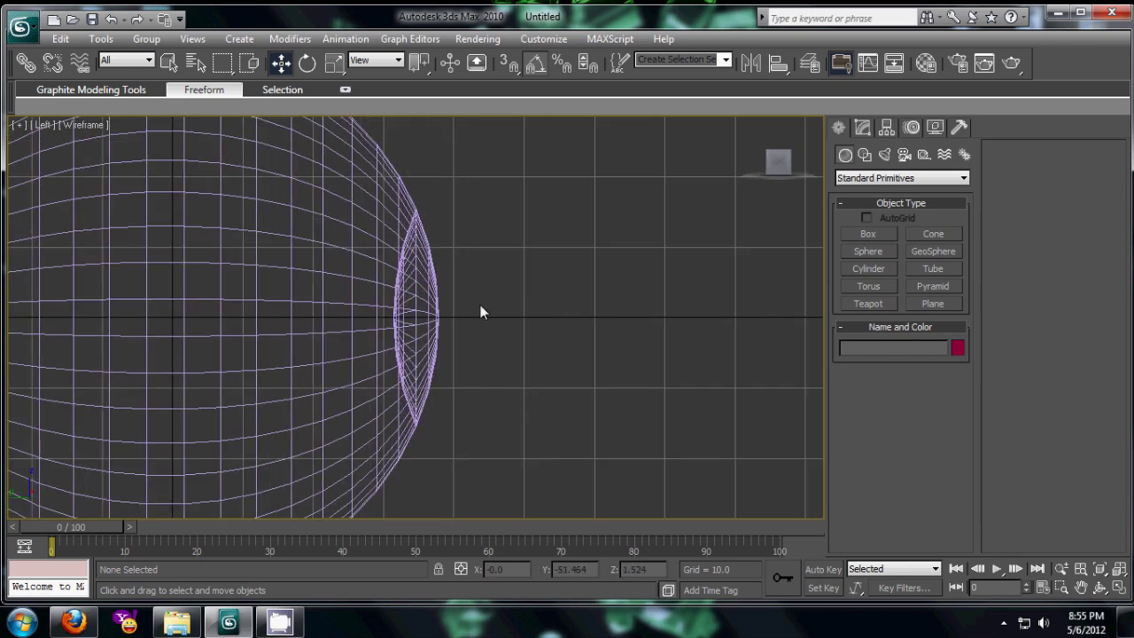
{"action": "key", "text": "alt+w"}
{"action": "left_click", "coordinate": [626, 405]}
{"action": "key", "text": "alt+w"}
Step: Flip the normals of all the cornea's polygons, then leave Polygon mode
{"action": "left_click", "coordinate": [370, 283]}
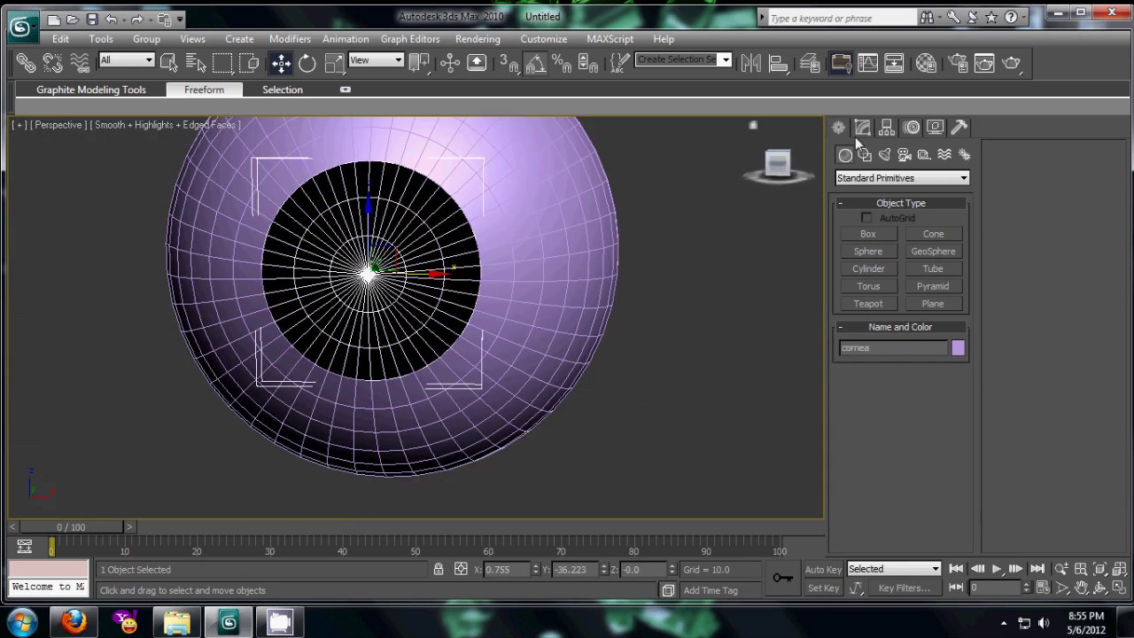
{"action": "left_click", "coordinate": [855, 134]}
{"action": "left_click", "coordinate": [919, 356]}
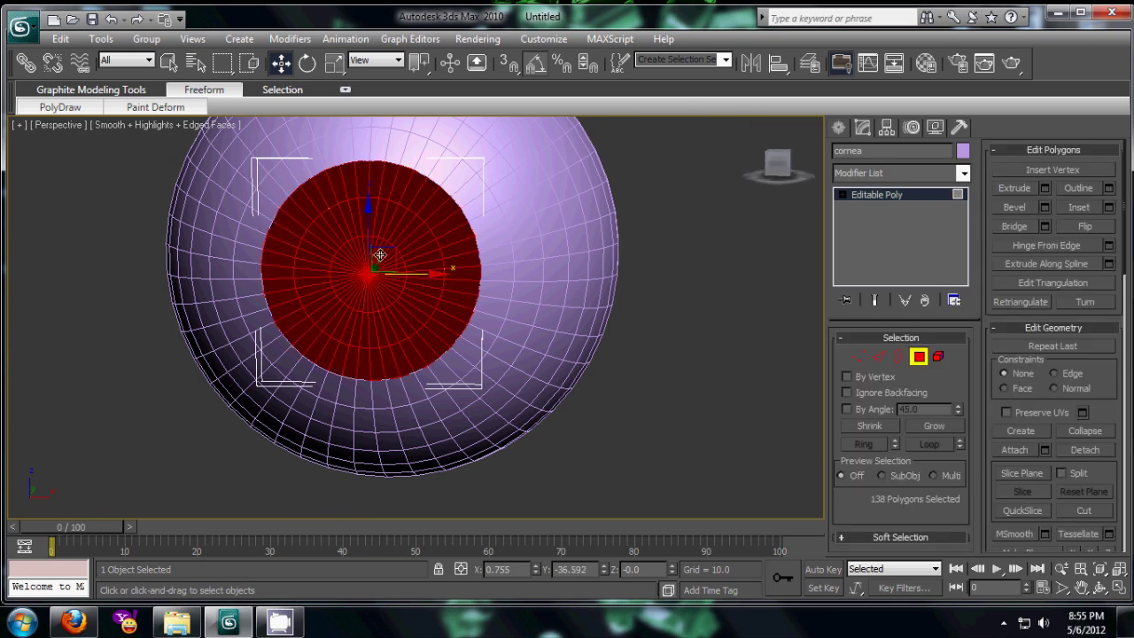
{"action": "left_click", "coordinate": [1086, 226]}
{"action": "mouse_move", "coordinate": [610, 350]}
{"action": "middle_mouse_down", "text": "alt"}
{"action": "mouse_move", "coordinate": [616, 368]}
{"action": "mouse_move", "coordinate": [653, 368]}
{"action": "middle_mouse_up", "text": "alt"}
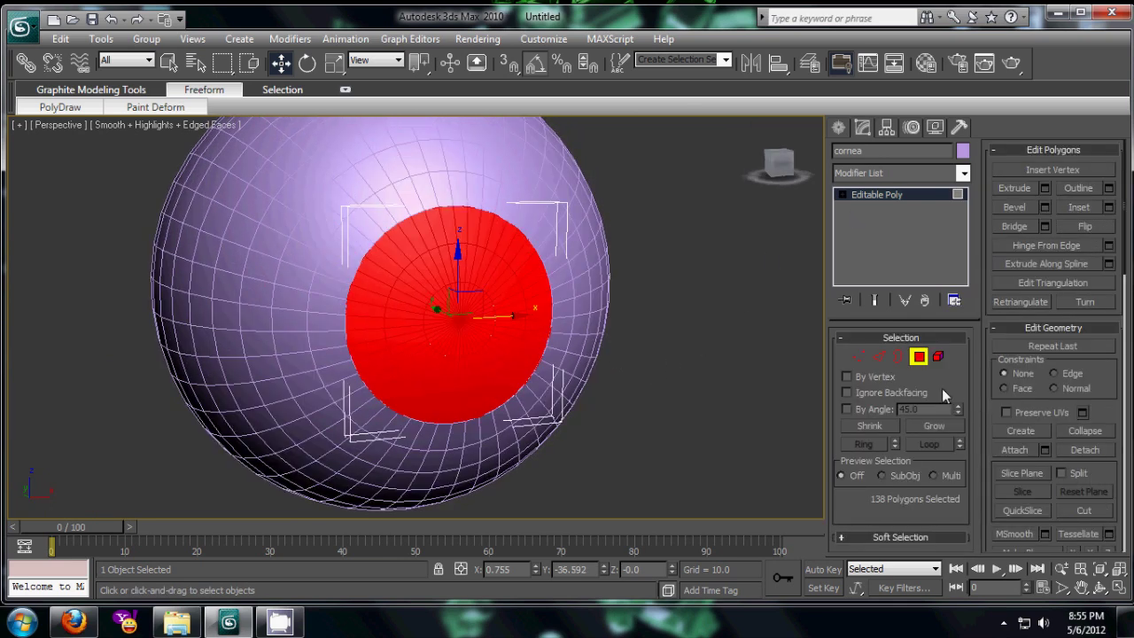
{"action": "left_click", "coordinate": [918, 356]}
Step: Hide the cornea and make the Front view active
{"action": "right_click", "coordinate": [515, 306]}
{"action": "left_click", "coordinate": [549, 256]}
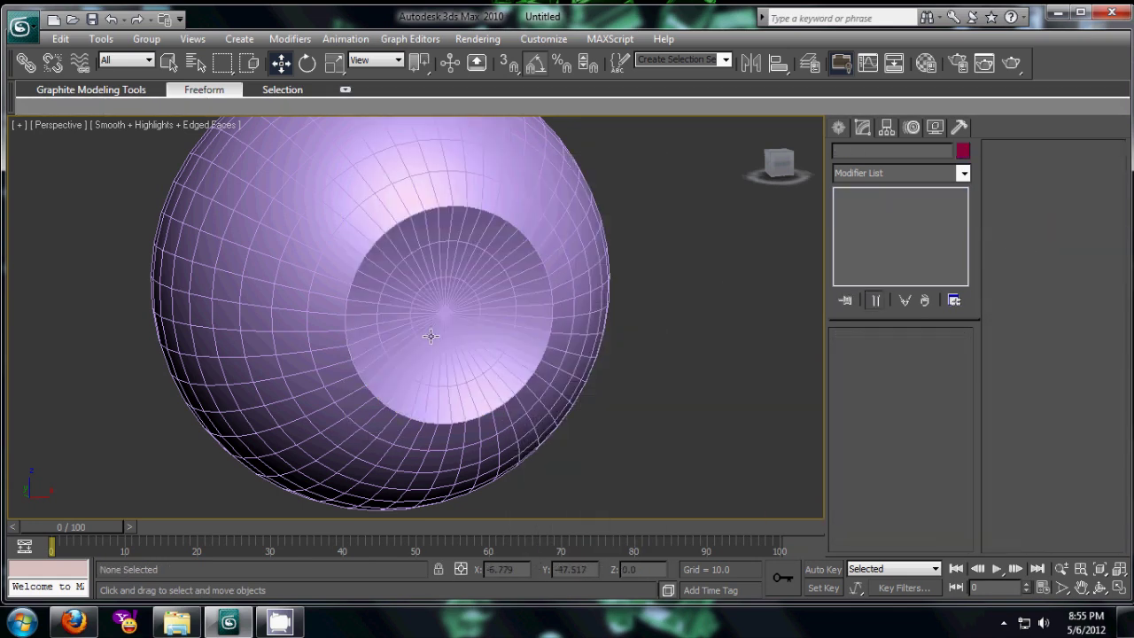
{"action": "key", "text": "alt+w"}
{"action": "left_click", "coordinate": [636, 238]}
Step: Draw a Circle spline inside the sphere's opening in the maximized Front view
{"action": "key", "text": "alt+w"}
{"action": "key", "text": "F3"}
{"action": "scroll", "coordinate": [514, 276], "scroll_direction": "up", "scroll_amount": 5}
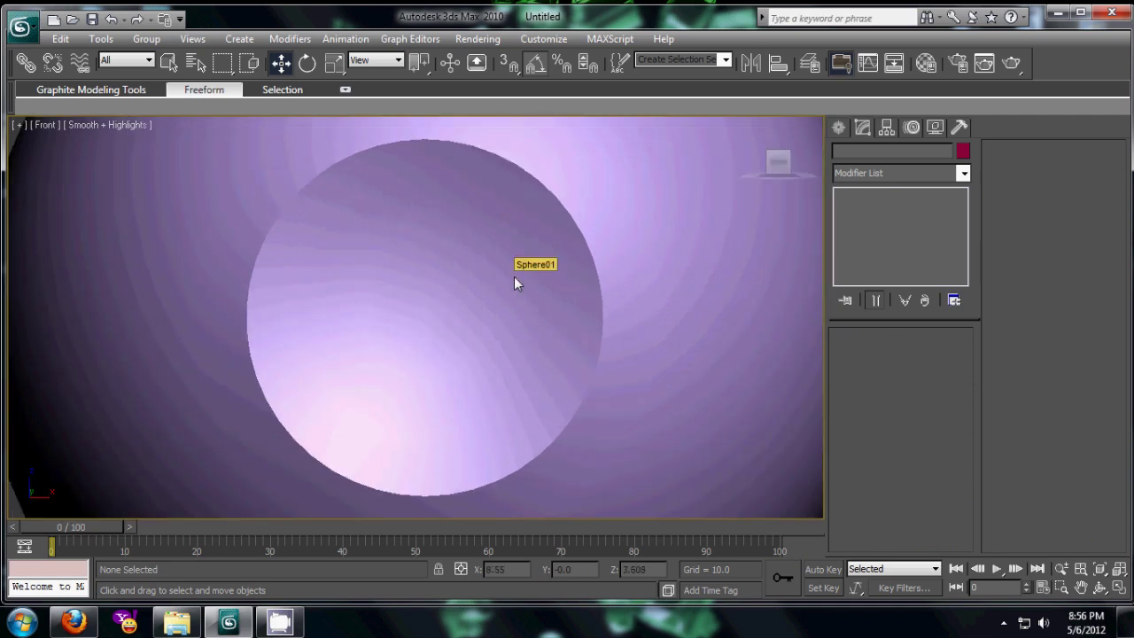
{"action": "left_click", "coordinate": [511, 278]}
{"action": "left_click", "coordinate": [838, 127]}
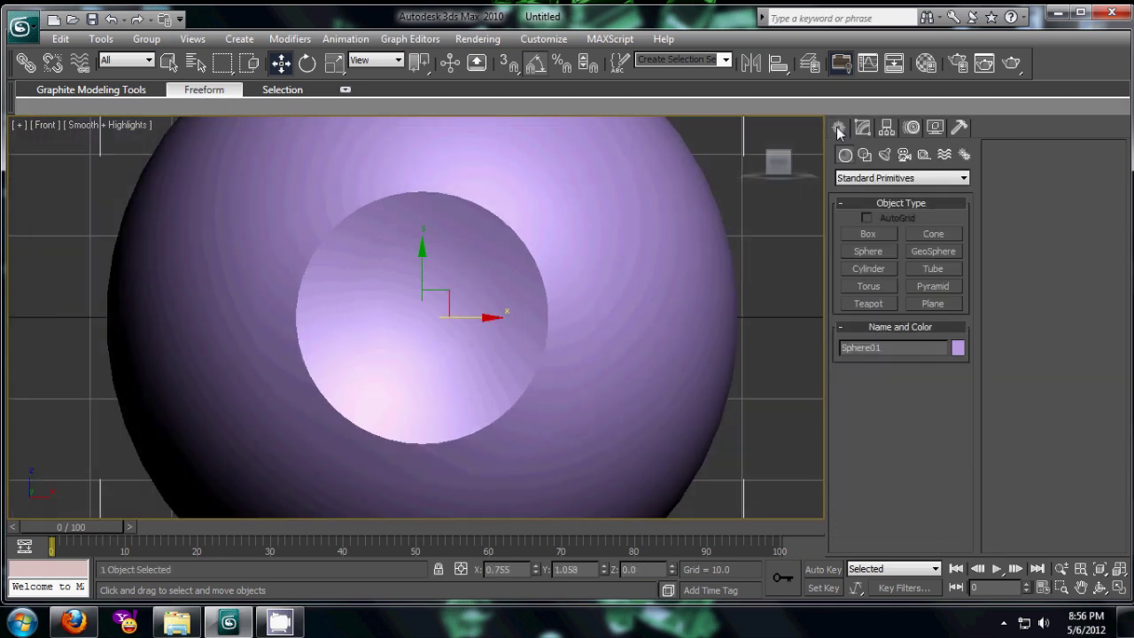
{"action": "left_click", "coordinate": [864, 155]}
{"action": "left_click", "coordinate": [869, 263]}
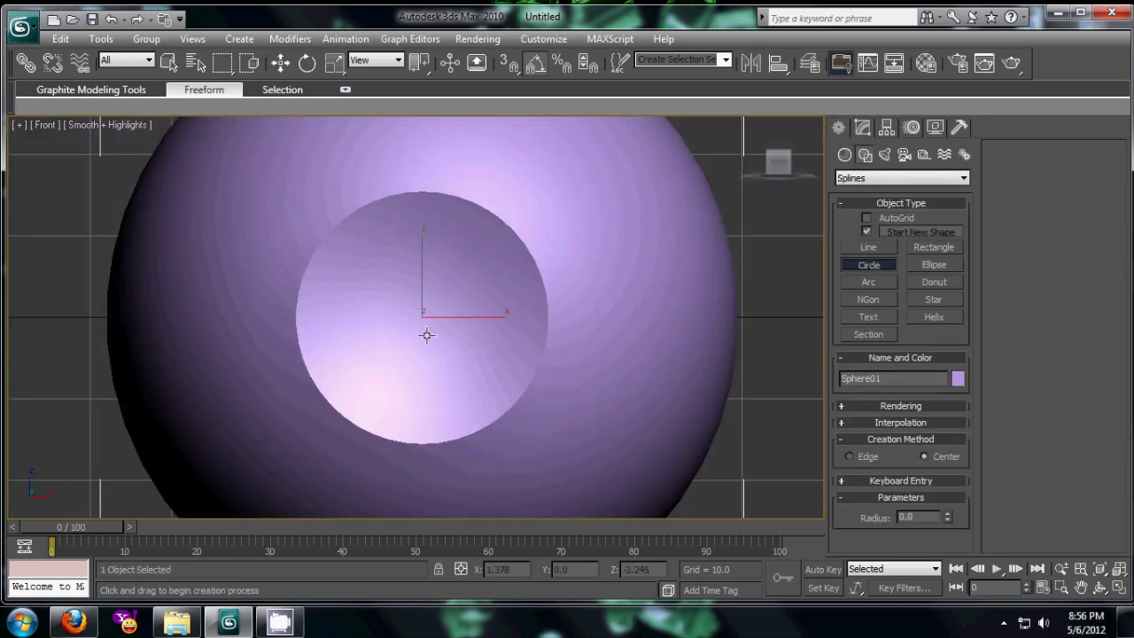
{"action": "mouse_move", "coordinate": [421, 322]}
{"action": "left_mouse_down"}
{"action": "mouse_move", "coordinate": [506, 375]}
{"action": "mouse_move", "coordinate": [526, 362]}
{"action": "left_mouse_up"}
{"action": "key", "text": "F3"}
{"action": "key", "text": "F3"}
{"action": "key", "text": "F3"}
{"action": "key", "text": "F3"}
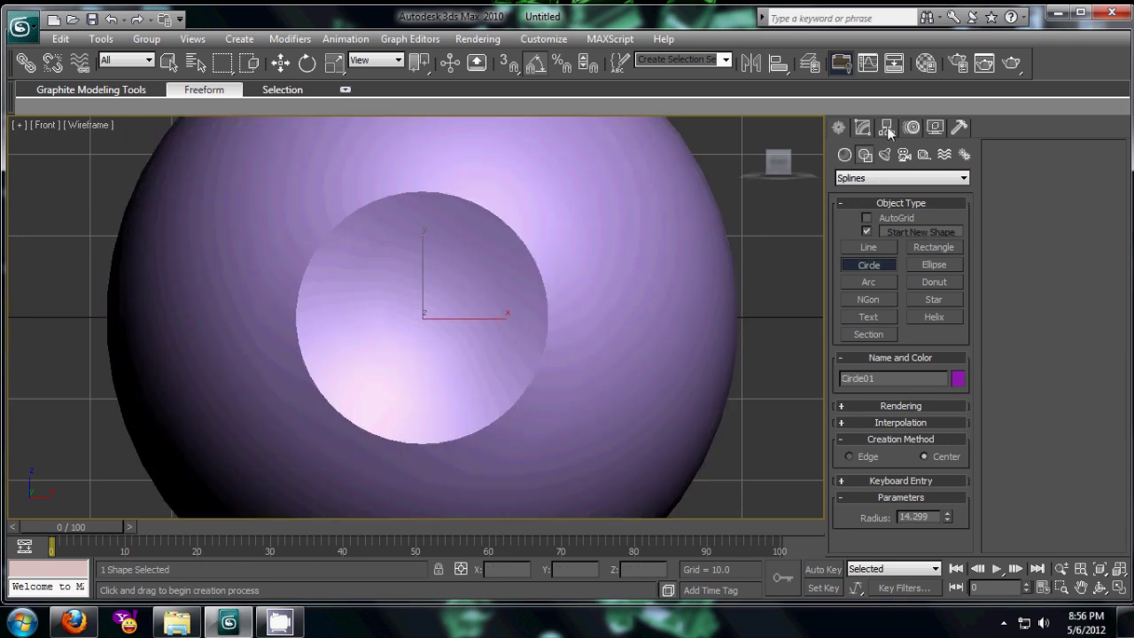
Step: Apply a Face Extrude modifier to the circle
{"action": "left_click", "coordinate": [862, 127]}
{"action": "left_click", "coordinate": [946, 172]}
{"action": "scroll", "coordinate": [899, 194], "scroll_direction": "down", "scroll_amount": 10}
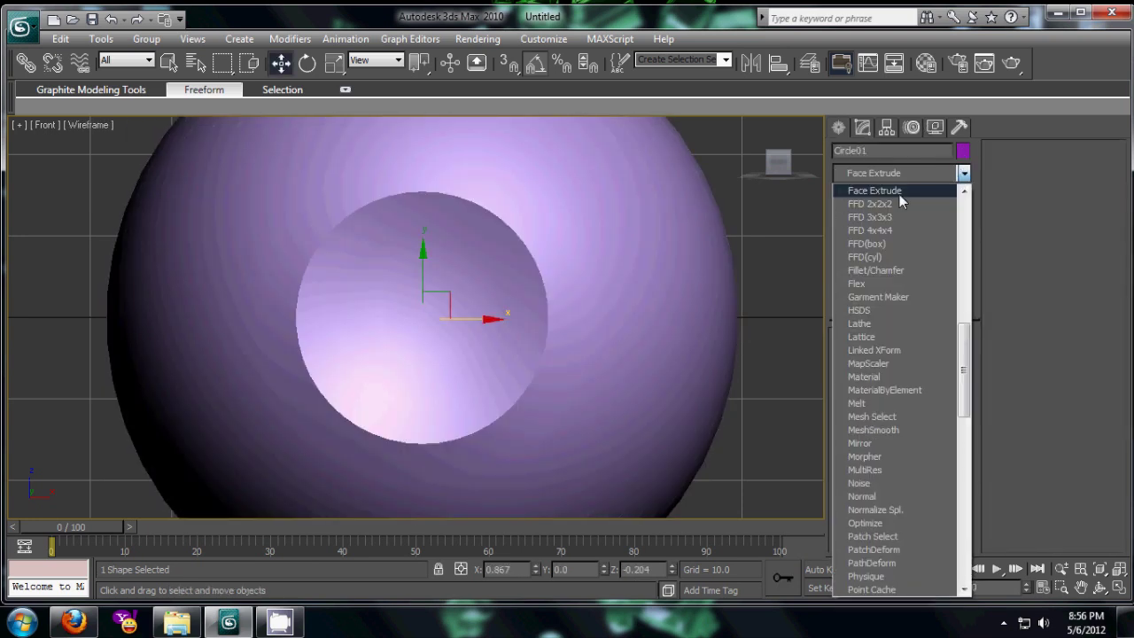
{"action": "left_click", "coordinate": [899, 194]}
Step: Move the circle toward the eyeball's front in the Top view, then maximize Perspective
{"action": "key", "text": "alt+w"}
{"action": "left_click", "coordinate": [226, 213]}
{"action": "left_click_drag", "start_coordinate": [212, 160], "coordinate": [229, 188]}
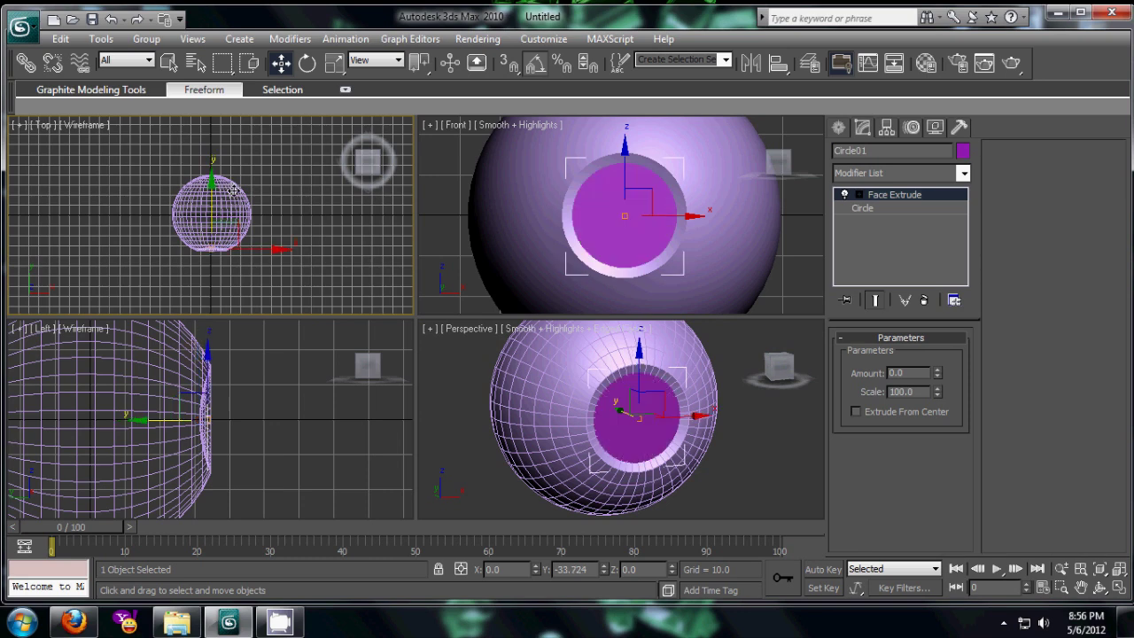
{"action": "left_click", "coordinate": [487, 368]}
{"action": "key", "text": "alt+w"}
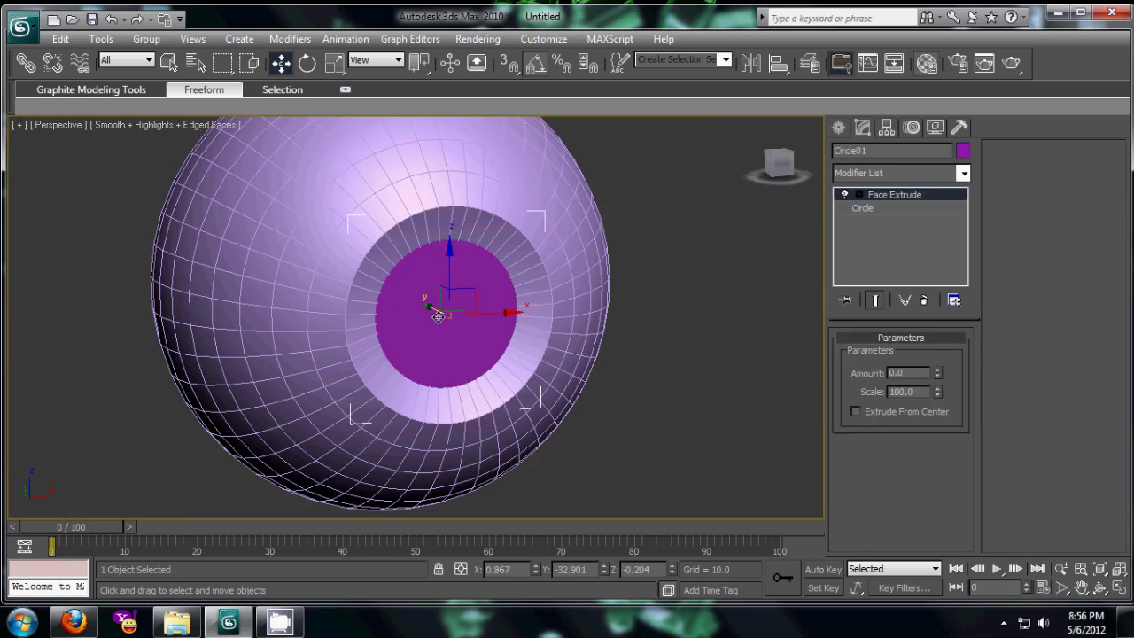
Step: Give the pupil disc a material with a black diffuse colour
{"action": "key", "text": "m"}
{"action": "left_click", "coordinate": [789, 246]}
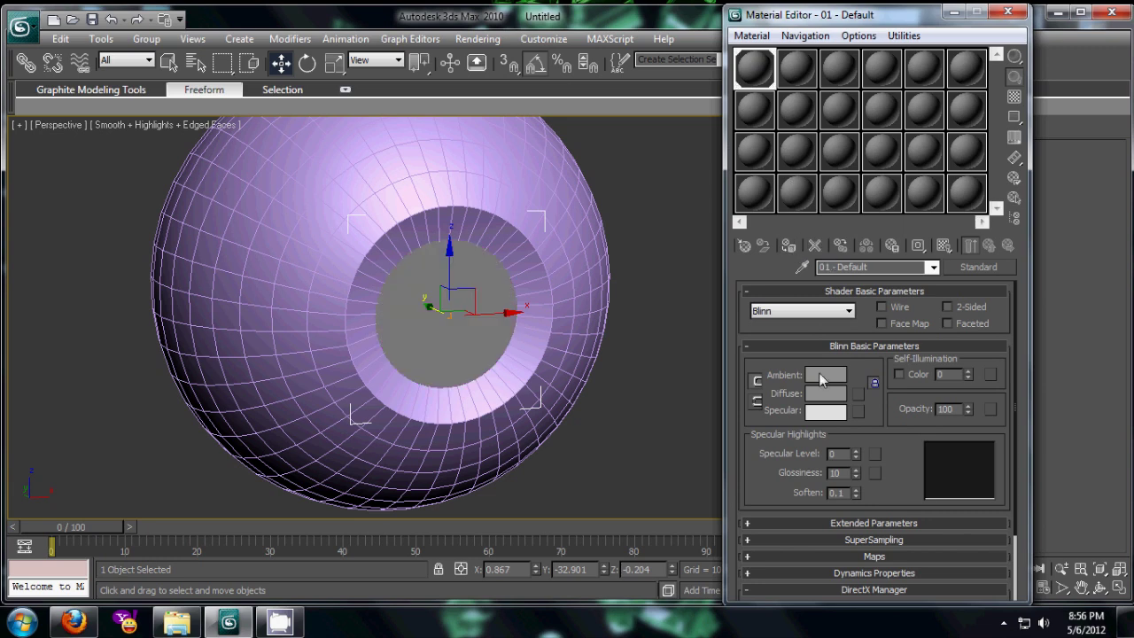
{"action": "left_click", "coordinate": [826, 392]}
{"action": "left_click_drag", "start_coordinate": [593, 186], "coordinate": [527, 186]}
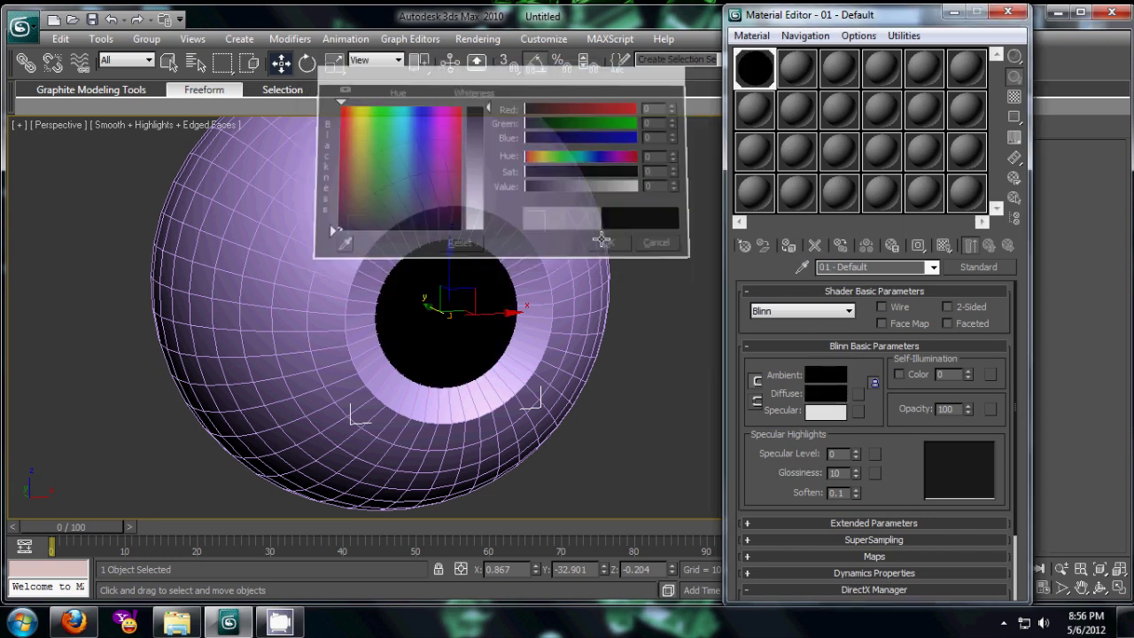
{"action": "left_click", "coordinate": [610, 243]}
{"action": "left_click", "coordinate": [1007, 12]}
Step: Nudge the black disc slightly down, hide it, and select the inner cornea sphere
{"action": "middle_click_drag", "start_coordinate": [550, 331], "coordinate": [452, 345], "text": "alt"}
{"action": "left_click_drag", "start_coordinate": [452, 344], "coordinate": [451, 364]}
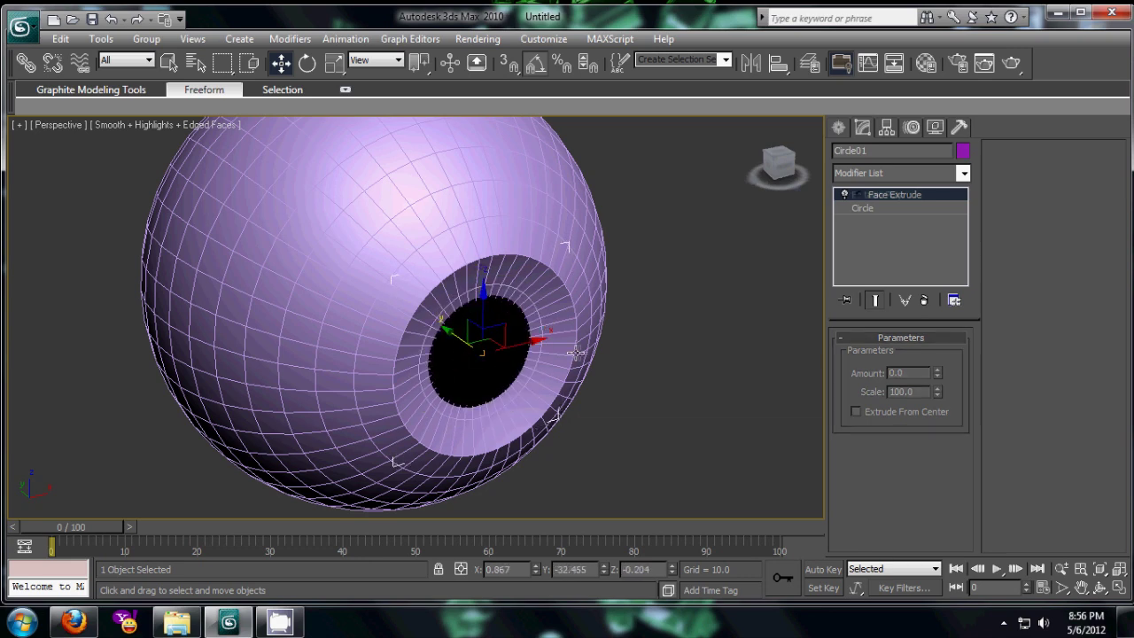
{"action": "left_click", "coordinate": [603, 367]}
{"action": "left_click", "coordinate": [625, 369]}
{"action": "mouse_move", "coordinate": [624, 369]}
{"action": "middle_mouse_down", "text": "alt"}
{"action": "mouse_move", "coordinate": [610, 371]}
{"action": "mouse_move", "coordinate": [636, 344]}
{"action": "middle_mouse_up", "text": "alt"}
{"action": "right_click", "coordinate": [636, 336]}
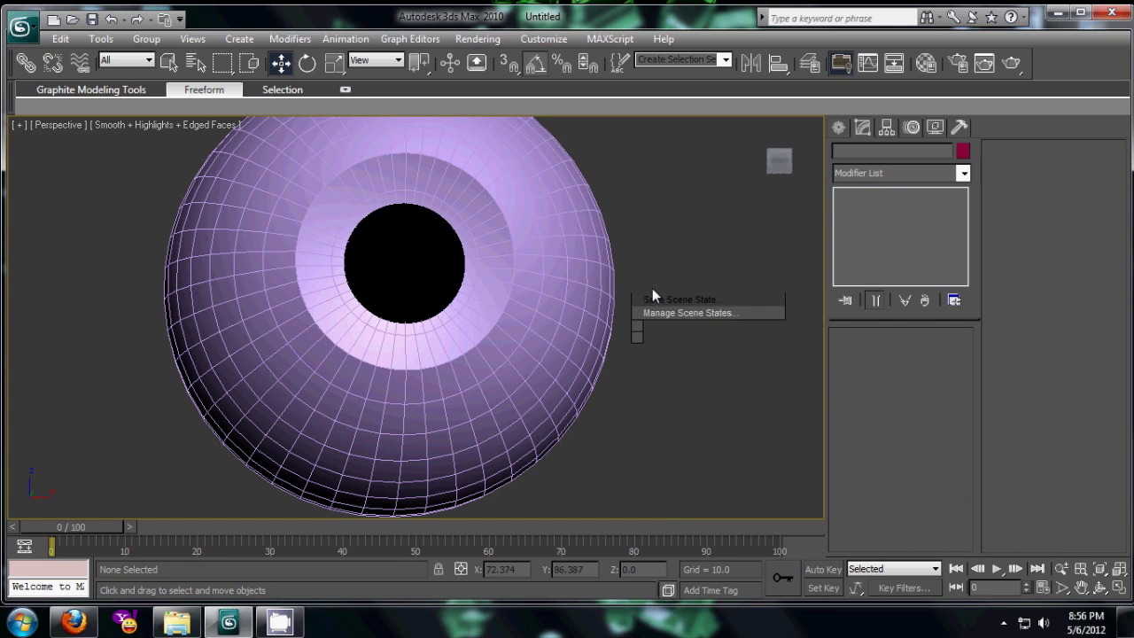
{"action": "left_click", "coordinate": [689, 258]}
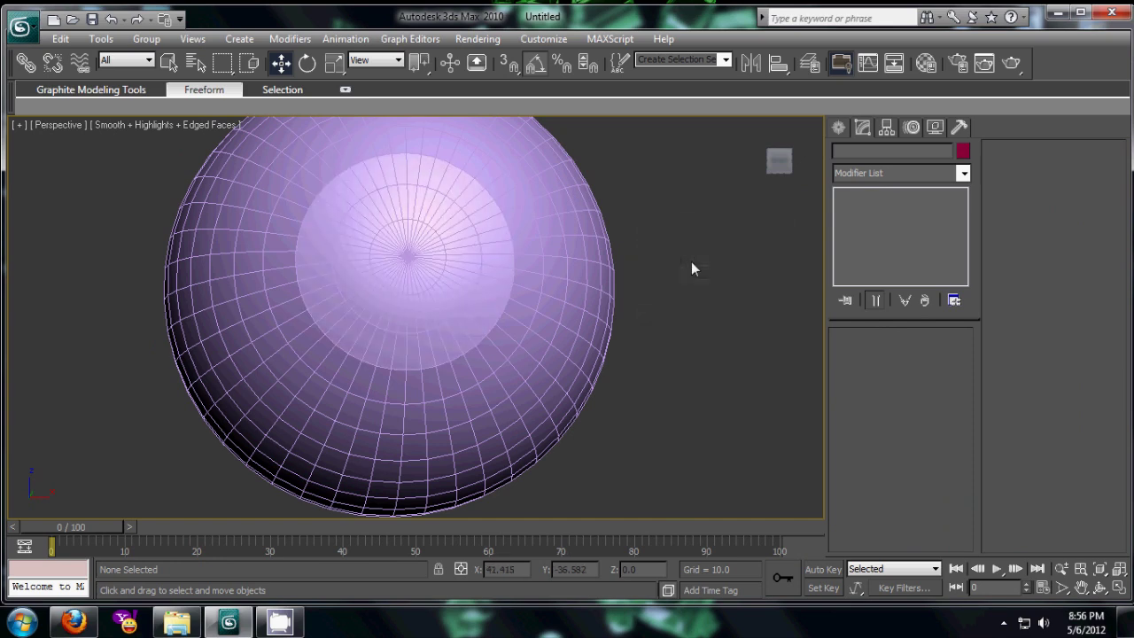
{"action": "middle_click_drag", "start_coordinate": [685, 282], "coordinate": [561, 397], "text": "alt"}
{"action": "left_click", "coordinate": [492, 344]}
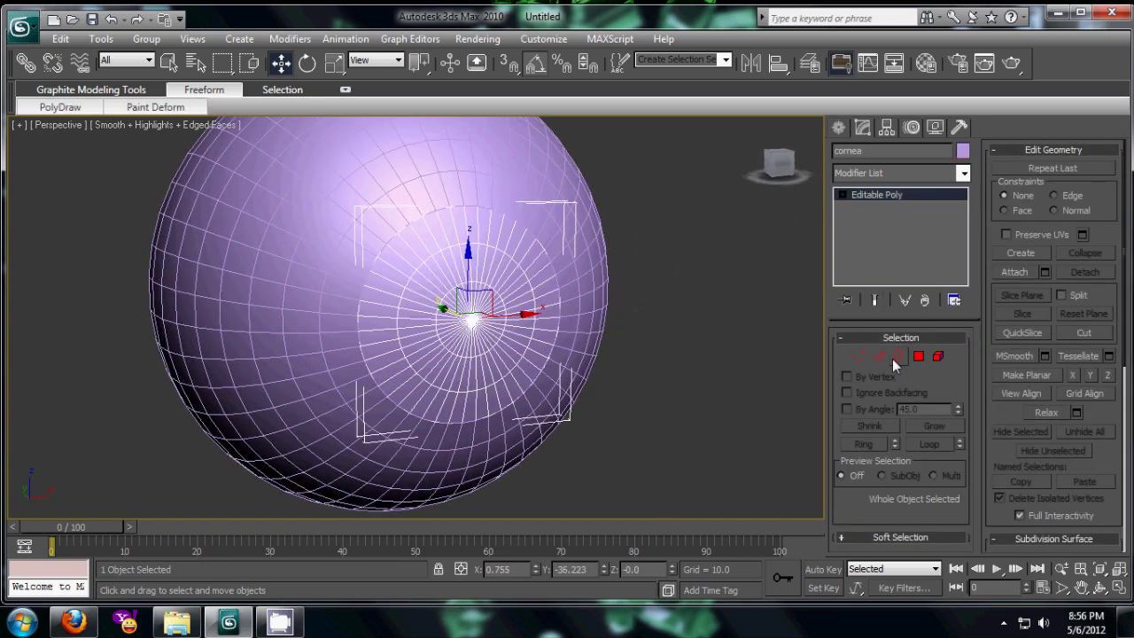
Step: Give the cornea material 02 with white diffuse, opacity 5, specular level 102 and glossiness 39
{"action": "left_click", "coordinate": [839, 130]}
{"action": "key", "text": "m"}
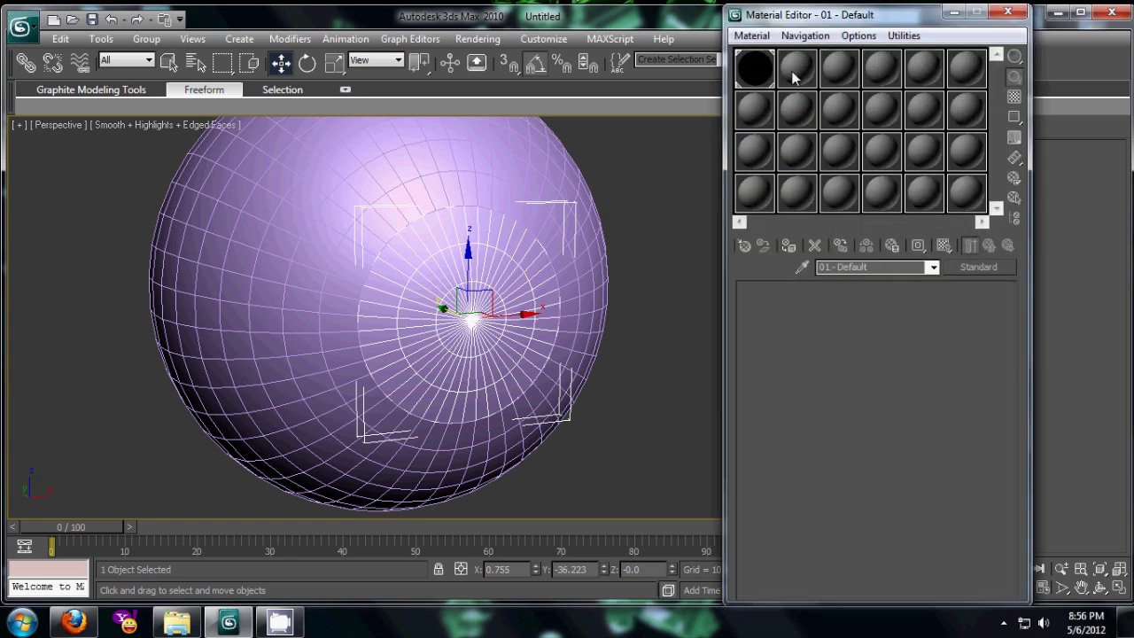
{"action": "left_click", "coordinate": [788, 246]}
{"action": "left_click", "coordinate": [826, 393]}
{"action": "left_click_drag", "start_coordinate": [486, 155], "coordinate": [495, 228]}
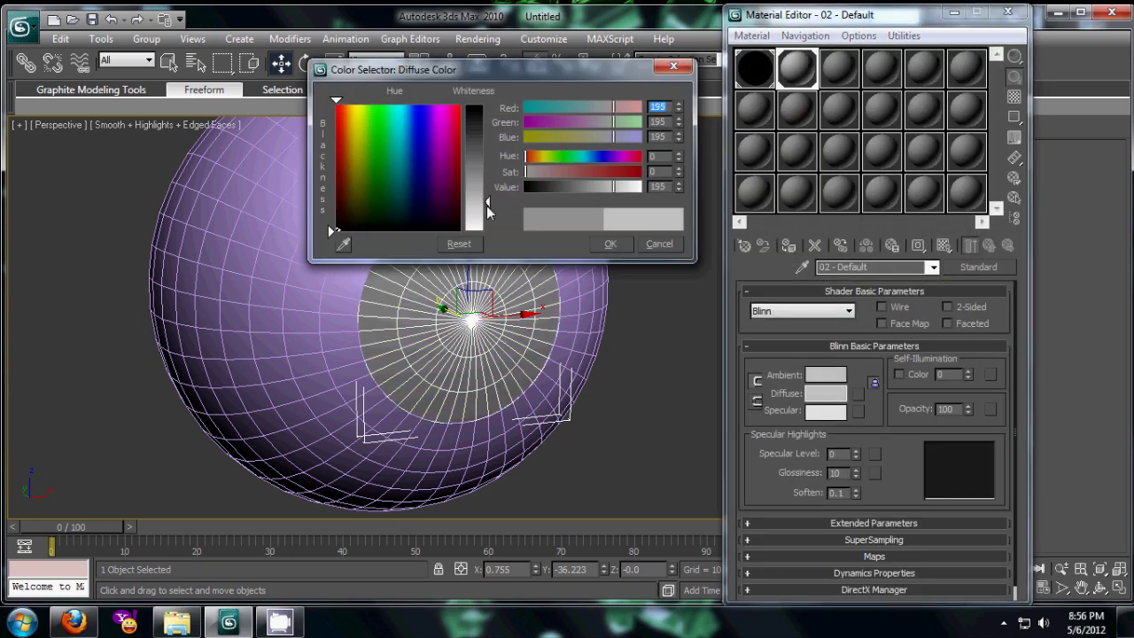
{"action": "left_click", "coordinate": [610, 244]}
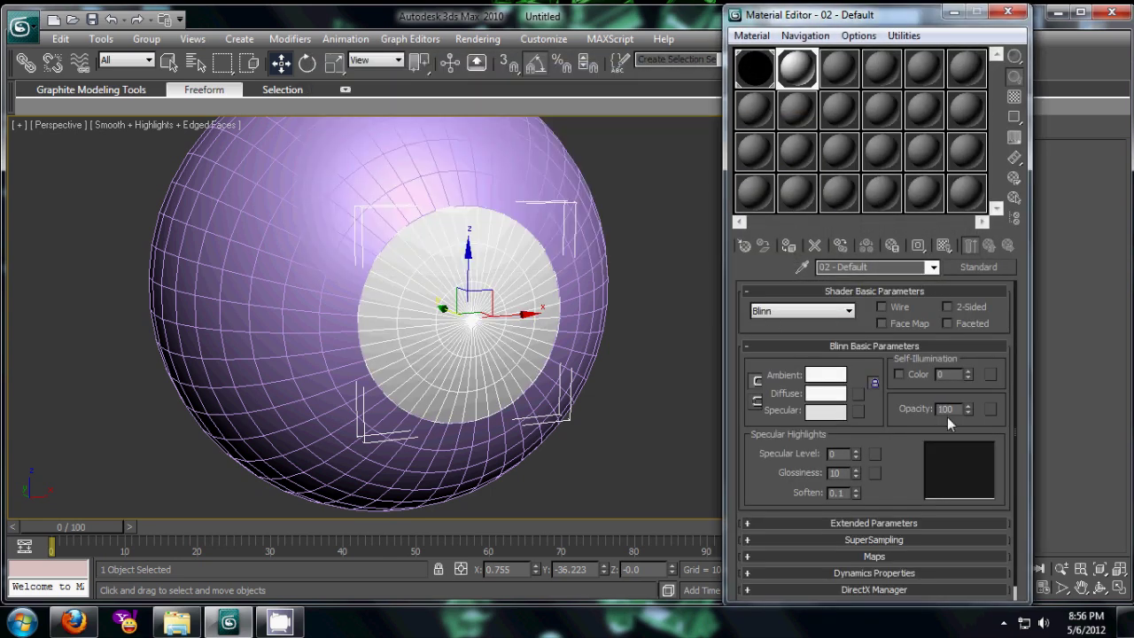
{"action": "type", "text": "5"}
{"action": "key", "text": "Return"}
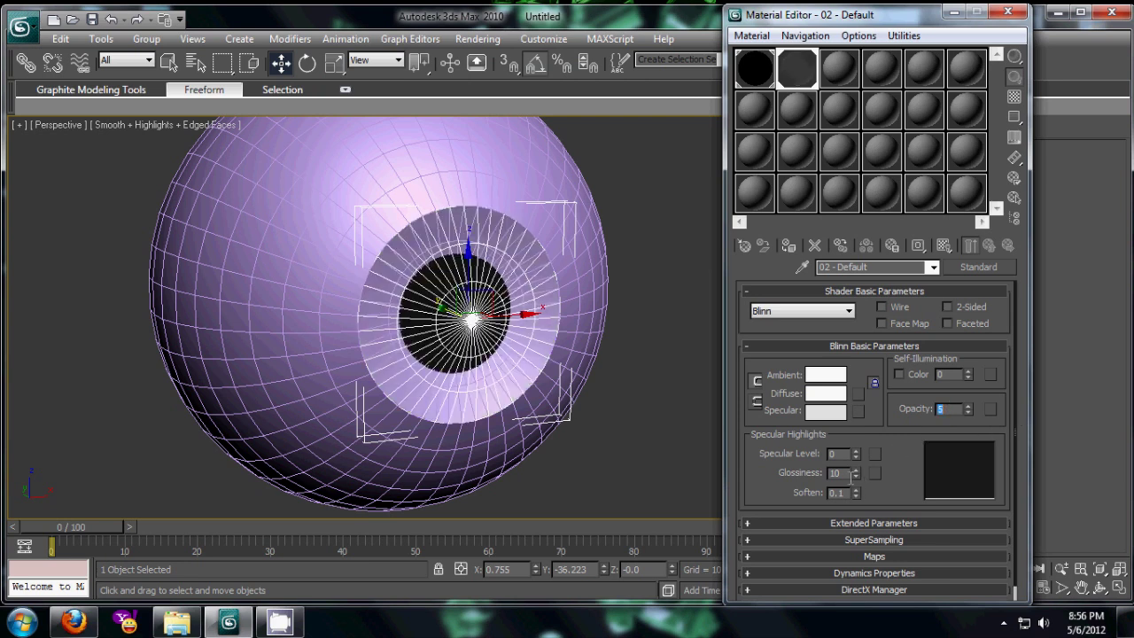
{"action": "left_click_drag", "start_coordinate": [856, 454], "coordinate": [855, 425]}
{"action": "left_click_drag", "start_coordinate": [856, 473], "coordinate": [861, 447]}
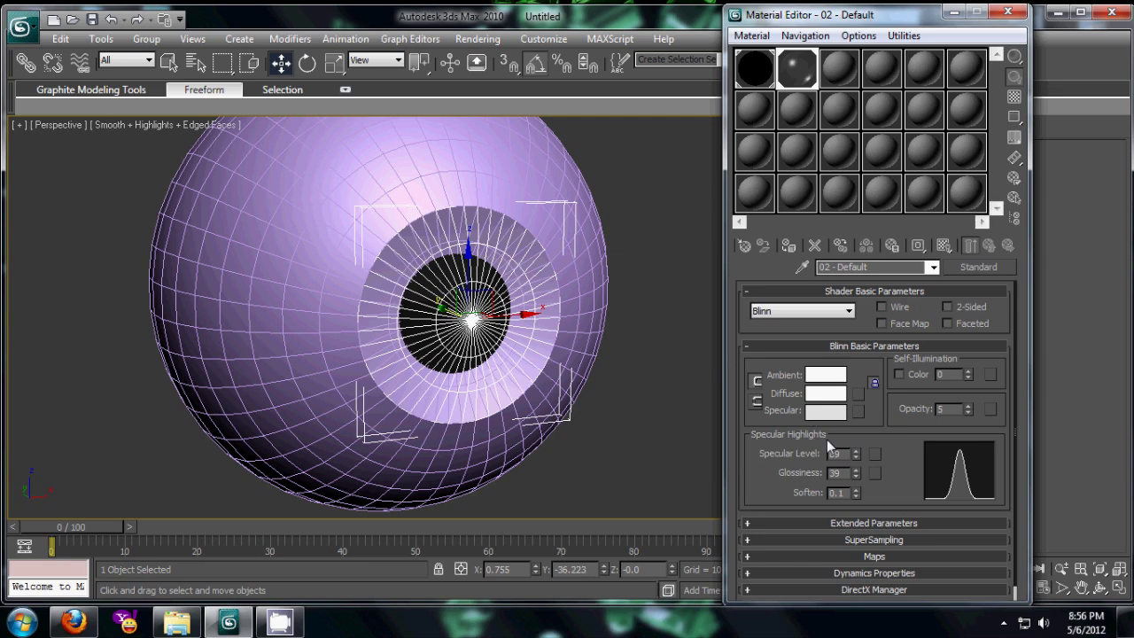
{"action": "type", "text": "102"}
Step: Turn off edged faces, then select the eyeball sphere and zoom to fit it
{"action": "left_click", "coordinate": [643, 369]}
{"action": "key", "text": "F4"}
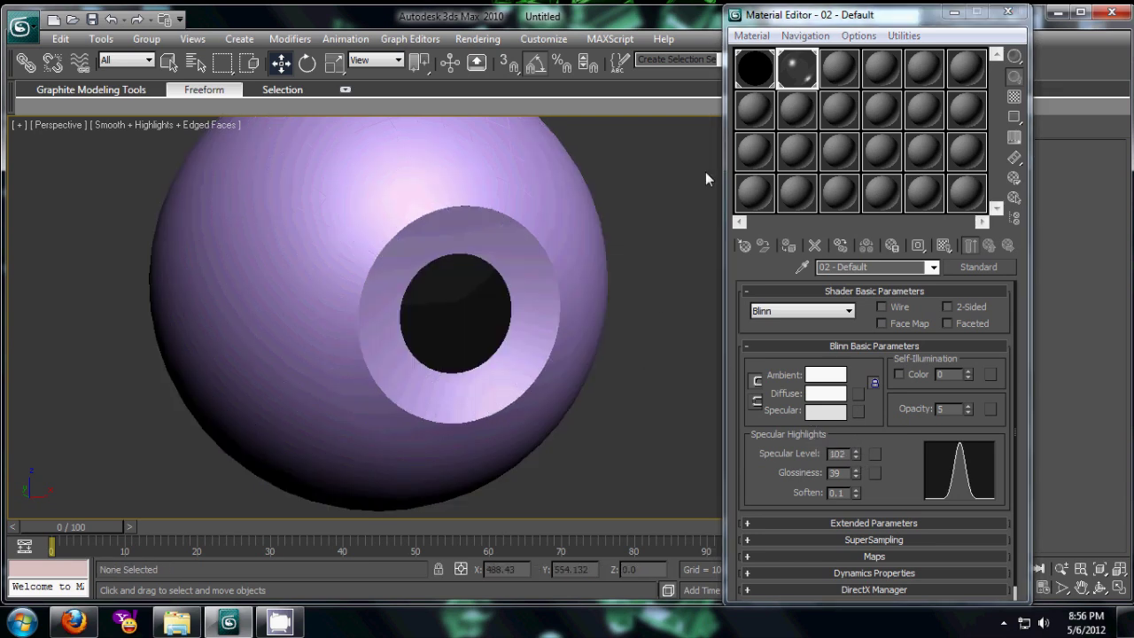
{"action": "middle_click_drag", "start_coordinate": [620, 289], "coordinate": [594, 285], "text": "alt"}
{"action": "left_click", "coordinate": [594, 285]}
{"action": "key", "text": "z"}
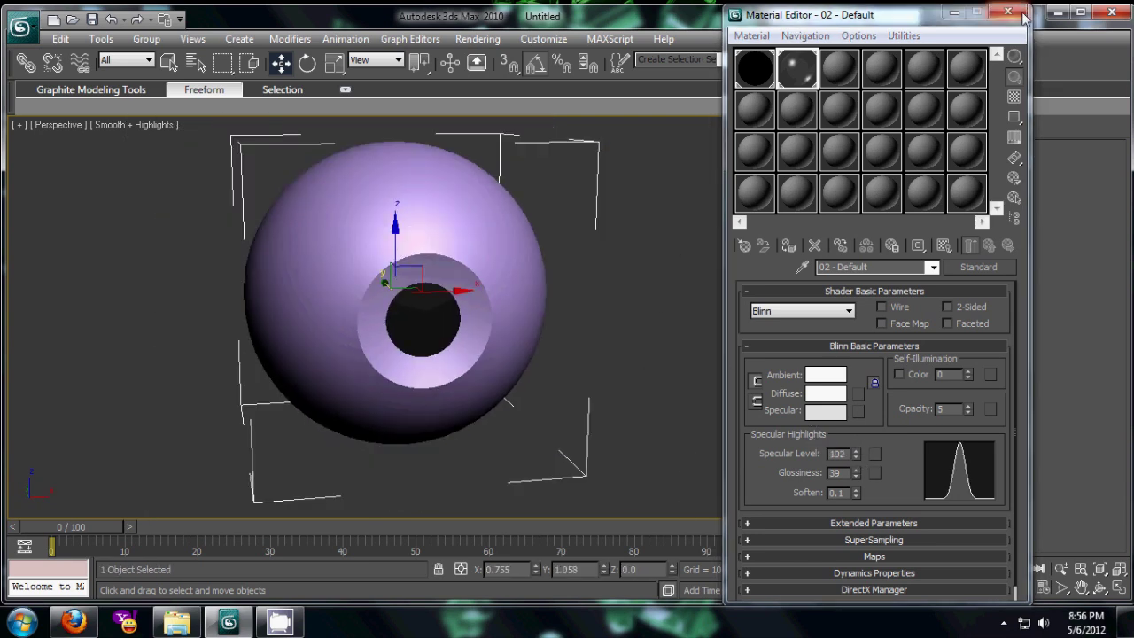
{"action": "left_click", "coordinate": [1007, 12]}
{"action": "left_click", "coordinate": [863, 128]}
Step: In Polygon mode, isolate the sphere and grow a polygon selection across the eye opening
{"action": "left_click", "coordinate": [918, 356]}
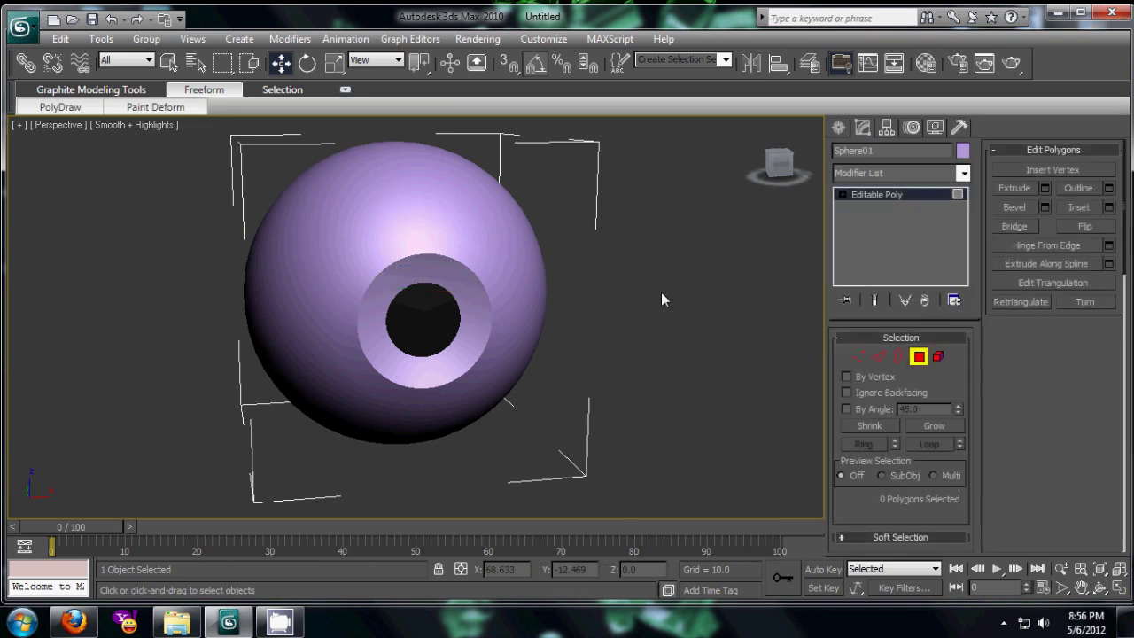
{"action": "key", "text": "F3"}
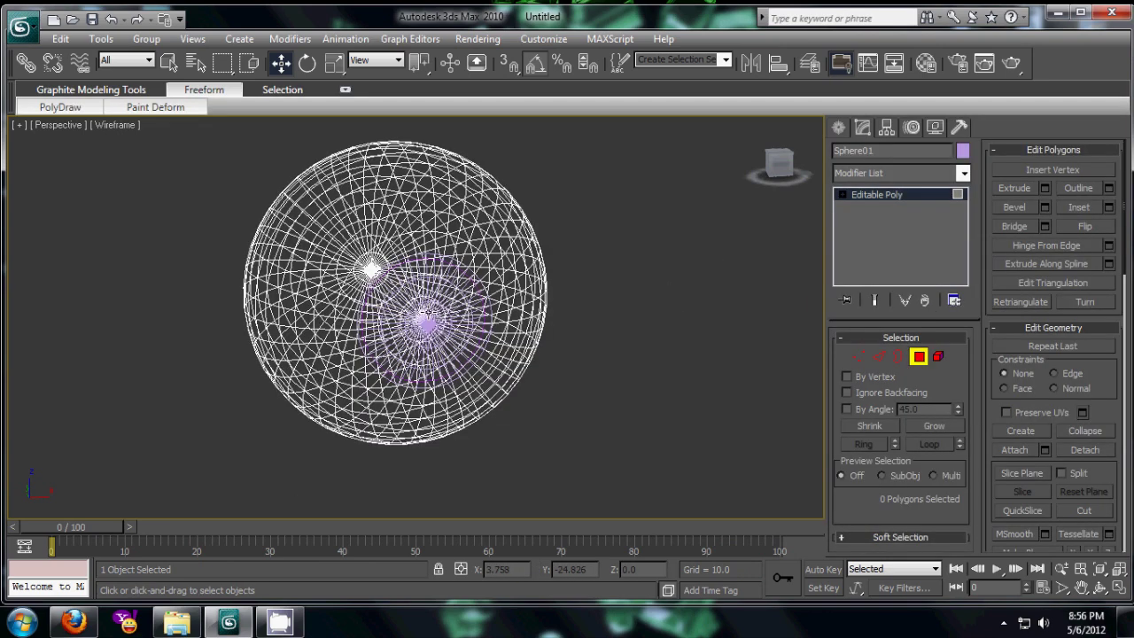
{"action": "key", "text": "alt+q"}
{"action": "key", "text": "F3"}
{"action": "left_click", "coordinate": [452, 305]}
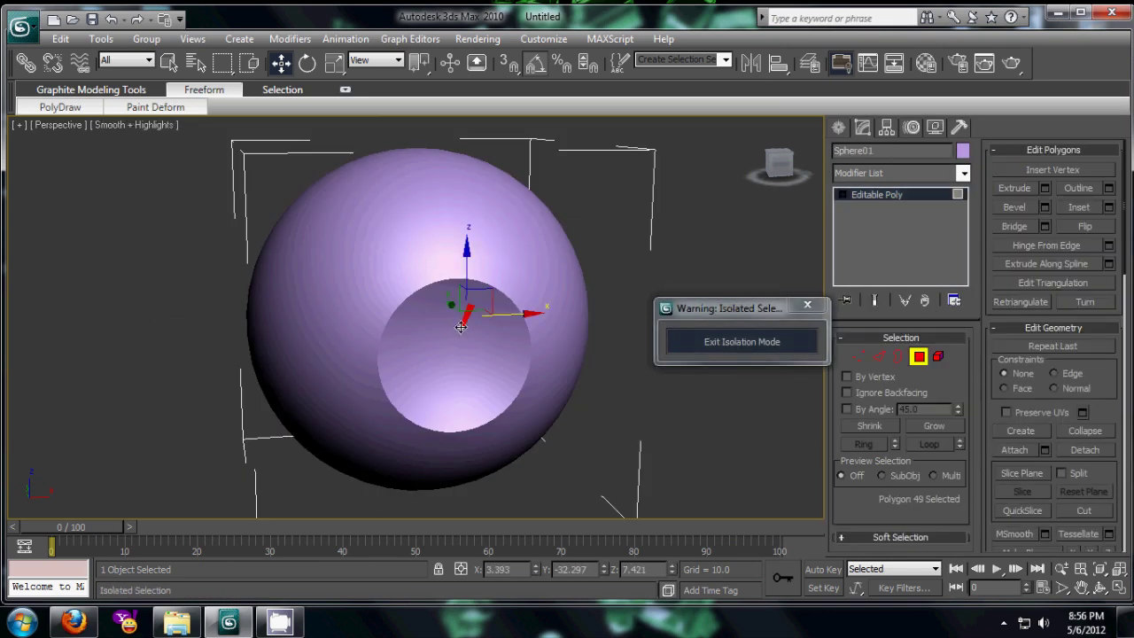
{"action": "left_click", "coordinate": [911, 425]}
{"action": "left_click", "coordinate": [911, 425]}
{"action": "left_click", "coordinate": [912, 425]}
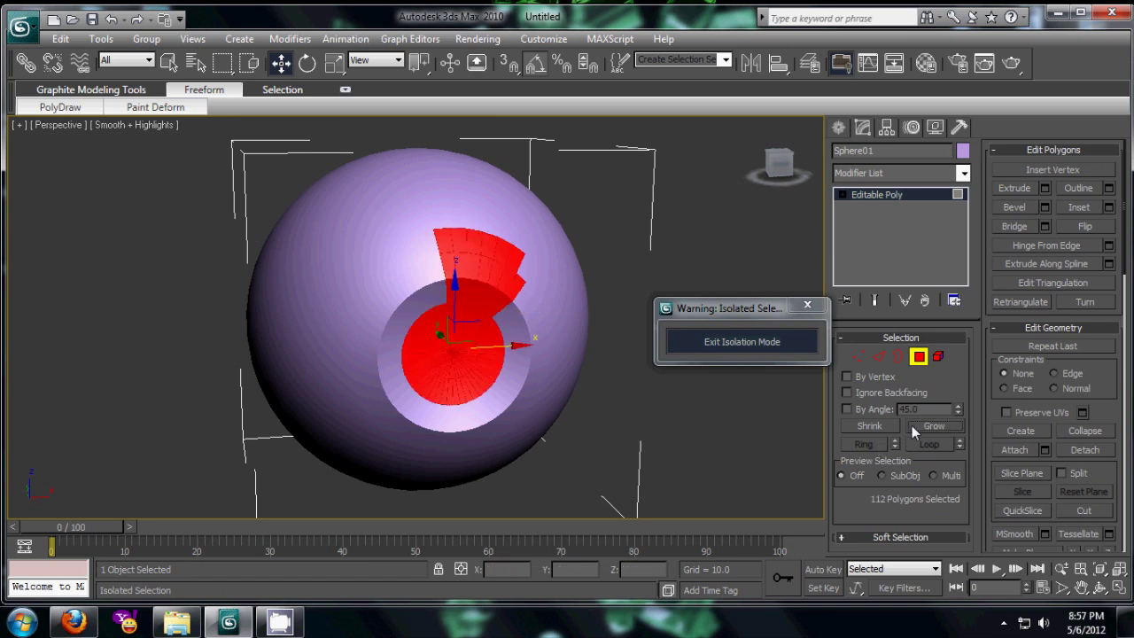
{"action": "left_click", "coordinate": [912, 425]}
Step: Remove the extra polygons from the selection, then apply Edit > Select Invert
{"action": "left_click_drag", "start_coordinate": [587, 277], "coordinate": [560, 312], "text": "alt"}
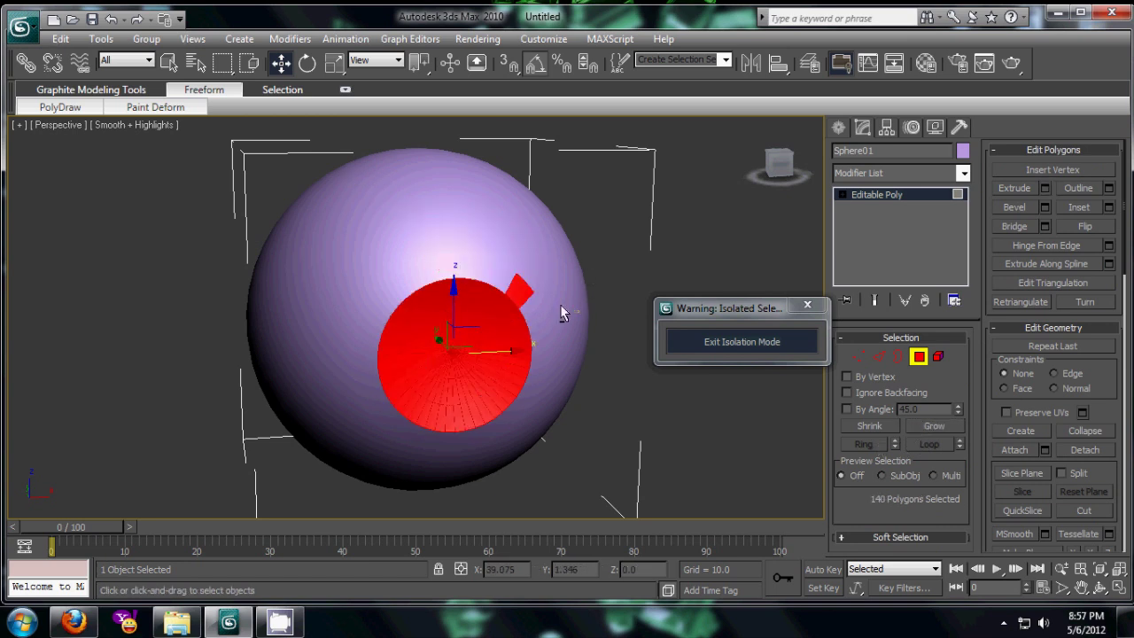
{"action": "left_click_drag", "start_coordinate": [521, 270], "coordinate": [516, 319], "text": "alt"}
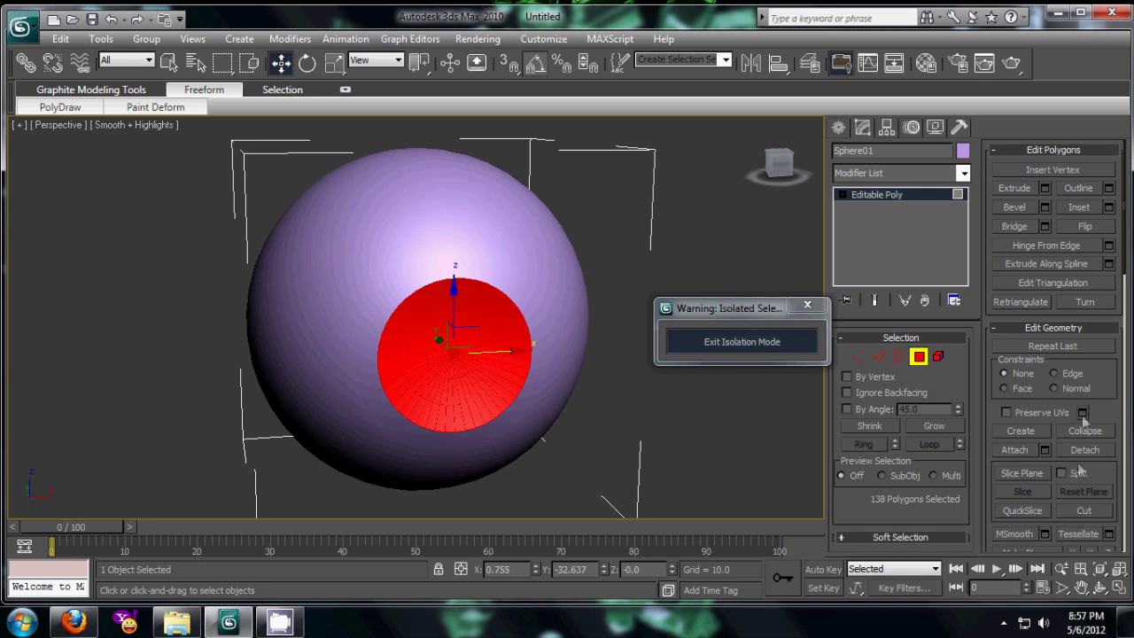
{"action": "scroll", "coordinate": [1067, 307], "scroll_direction": "down", "scroll_amount": 1}
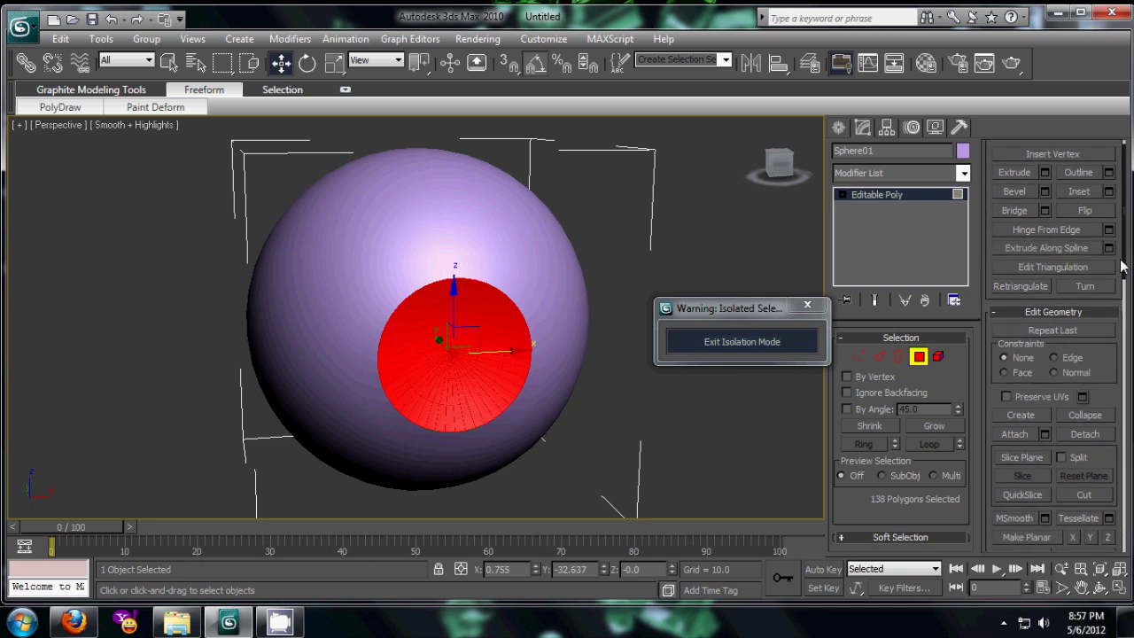
{"action": "scroll", "coordinate": [1120, 255], "scroll_direction": "down", "scroll_amount": 5}
{"action": "scroll", "coordinate": [1082, 295], "scroll_direction": "down", "scroll_amount": 5}
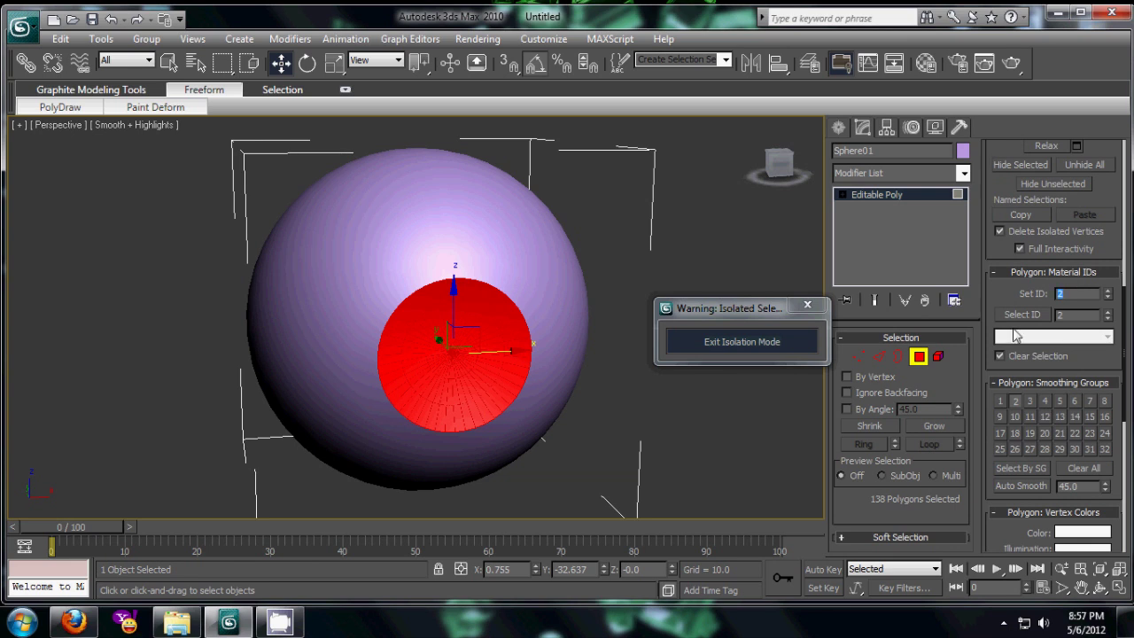
{"action": "left_click", "coordinate": [60, 39]}
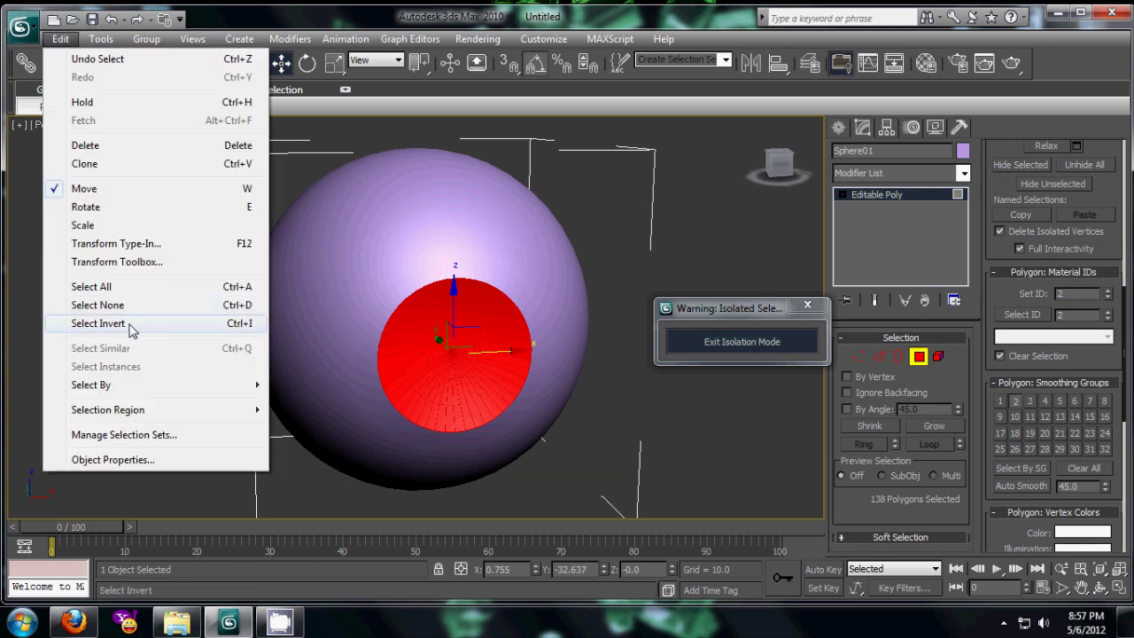
{"action": "left_click", "coordinate": [97, 323]}
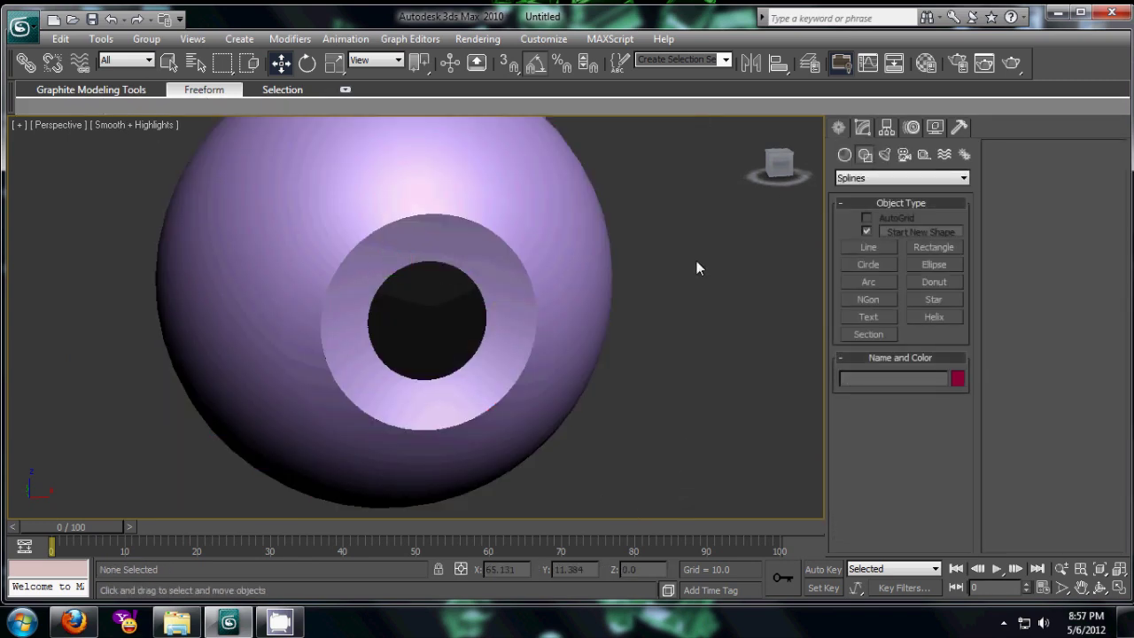
Step: Turn the third sample slot into a Multi/Sub-Object material with 2 sub-materials
{"action": "scroll", "coordinate": [489, 287], "scroll_direction": "down", "scroll_amount": 3}
{"action": "key", "text": "m"}
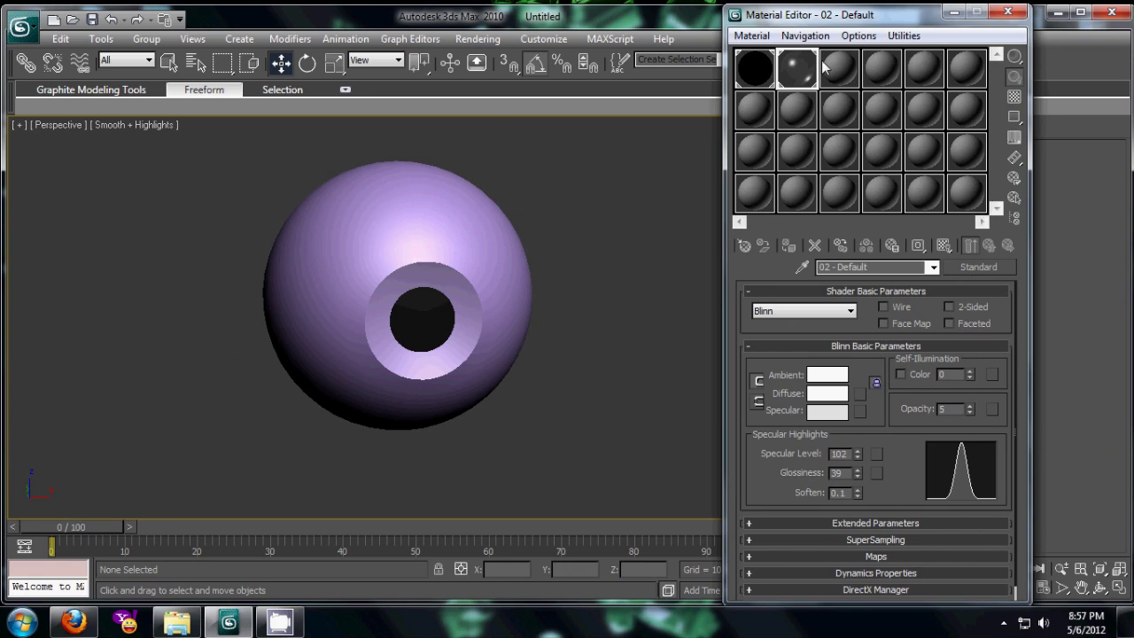
{"action": "double_click", "coordinate": [824, 70]}
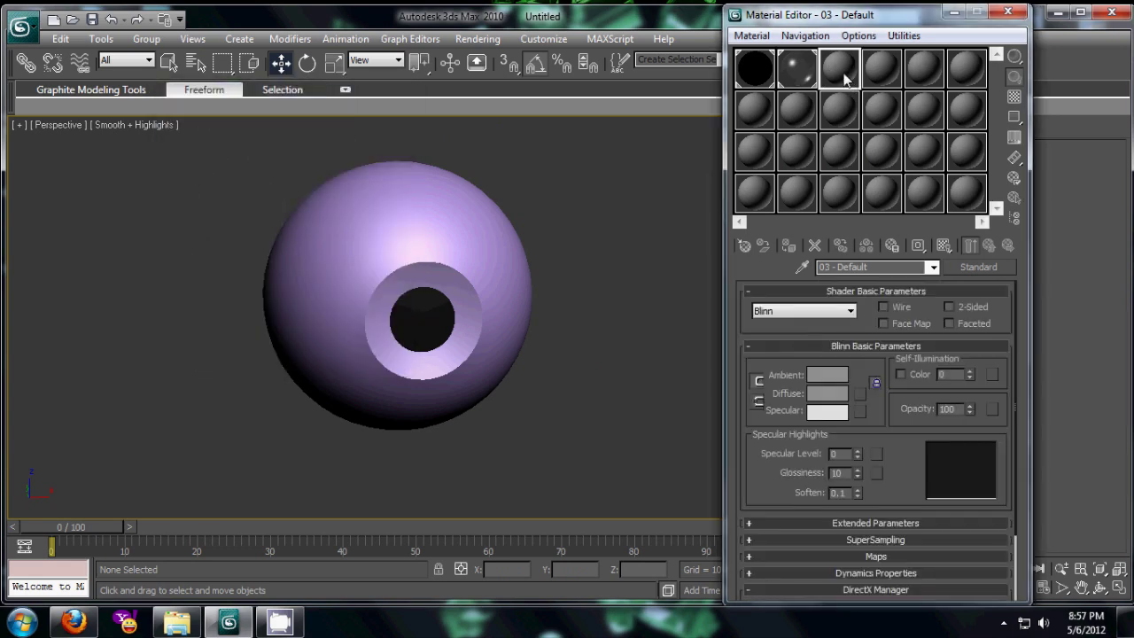
{"action": "left_click", "coordinate": [744, 245]}
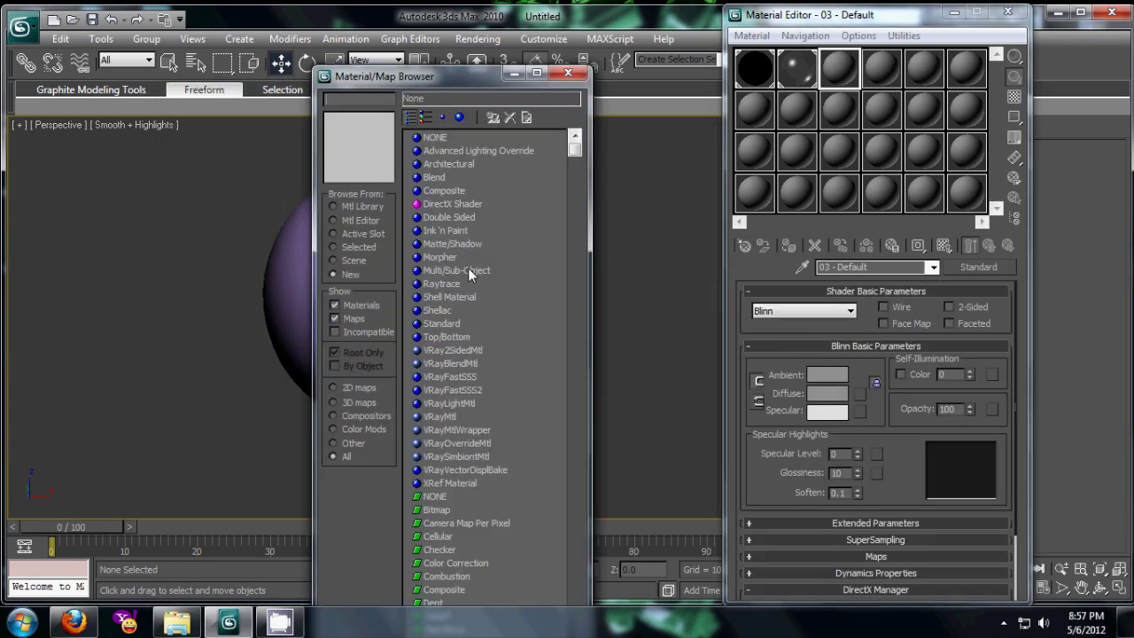
{"action": "double_click", "coordinate": [457, 270]}
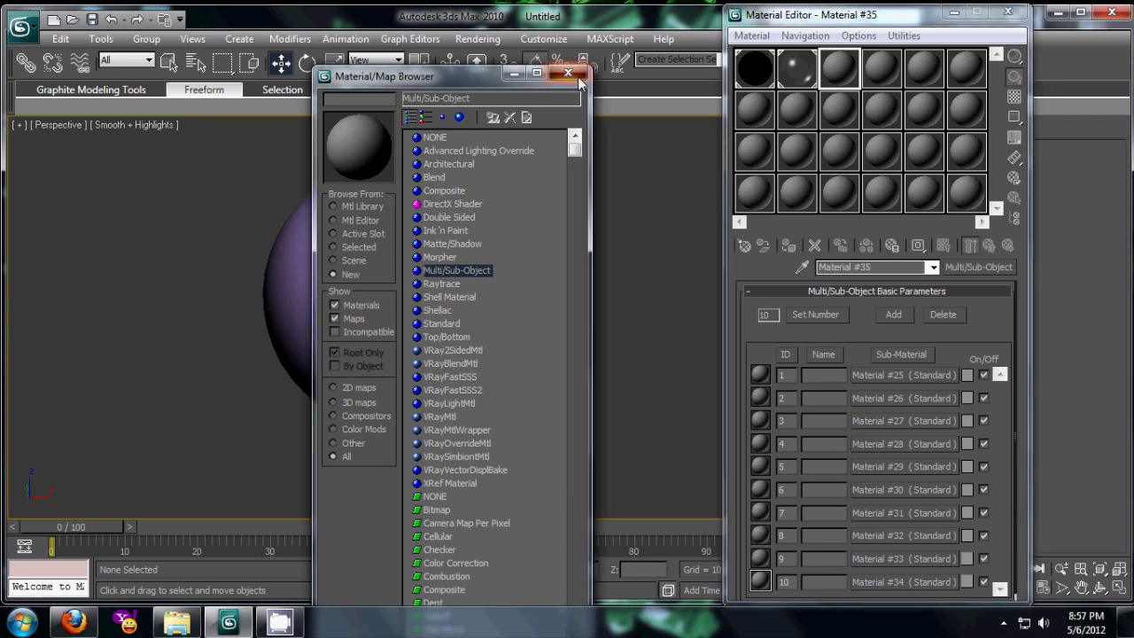
{"action": "left_click", "coordinate": [577, 79]}
{"action": "left_click", "coordinate": [794, 316]}
{"action": "type", "text": "2"}
{"action": "left_click", "coordinate": [975, 298]}
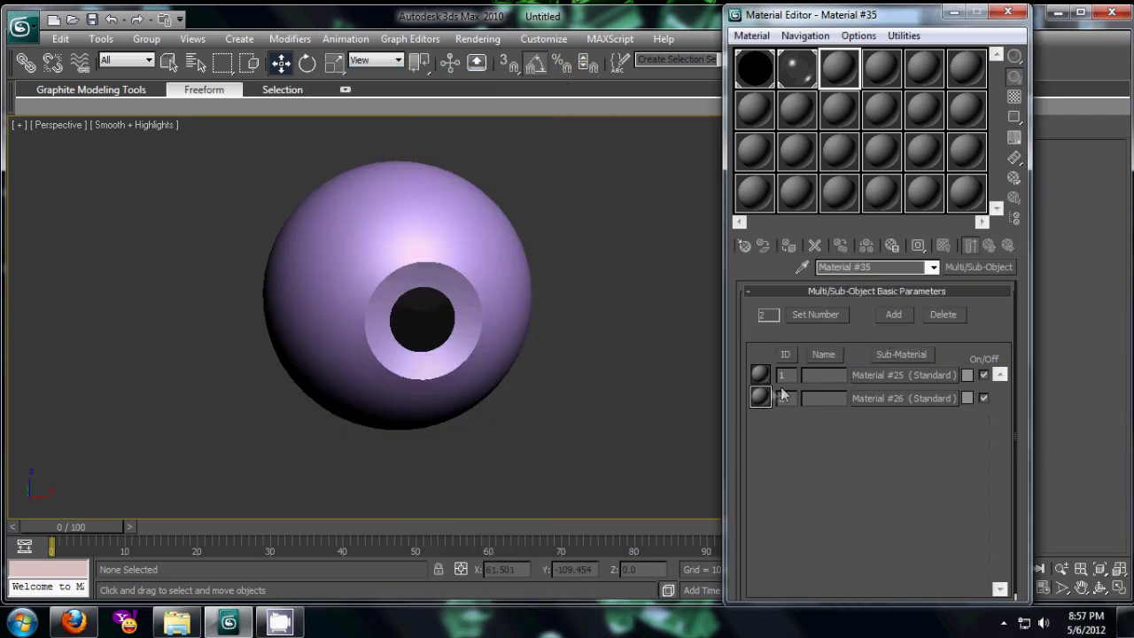
Step: Set sub-material 1's diffuse to white and raise its specular level
{"action": "left_click", "coordinate": [895, 373]}
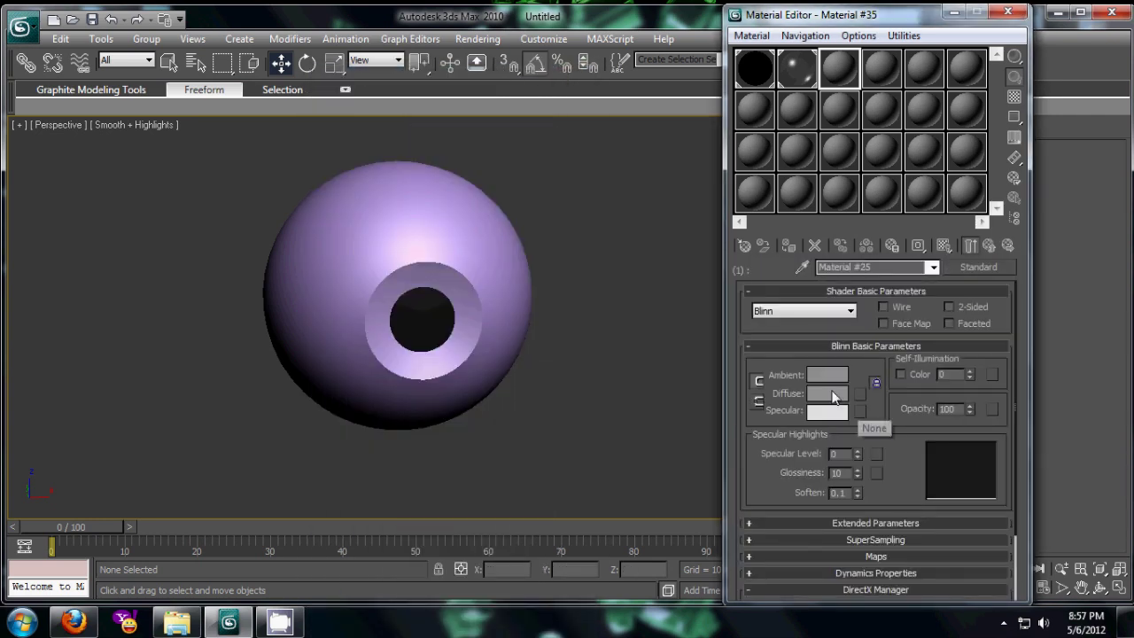
{"action": "left_click", "coordinate": [832, 394]}
{"action": "left_click_drag", "start_coordinate": [486, 180], "coordinate": [496, 231]}
{"action": "left_click", "coordinate": [609, 243]}
{"action": "left_click_drag", "start_coordinate": [856, 452], "coordinate": [855, 420]}
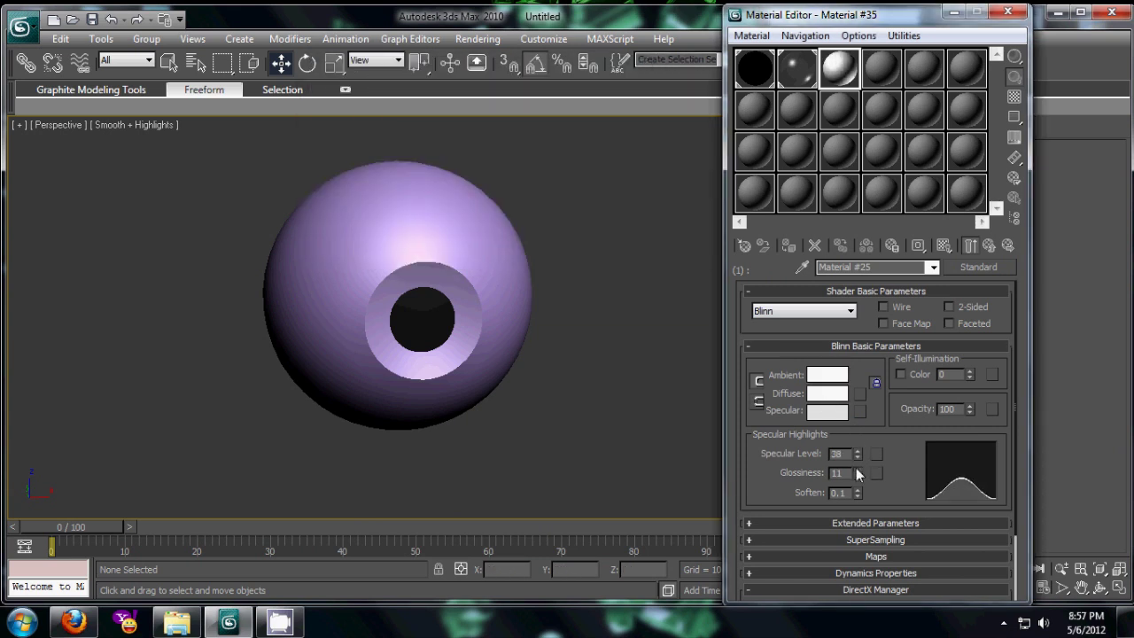
{"action": "left_click", "coordinate": [988, 246]}
Step: Set sub-material 2's diffuse to a saturated light blue for the iris
{"action": "left_click", "coordinate": [863, 399]}
{"action": "left_click", "coordinate": [828, 394]}
{"action": "left_click", "coordinate": [404, 115]}
{"action": "left_click_drag", "start_coordinate": [486, 179], "coordinate": [481, 141]}
{"action": "left_click", "coordinate": [610, 243]}
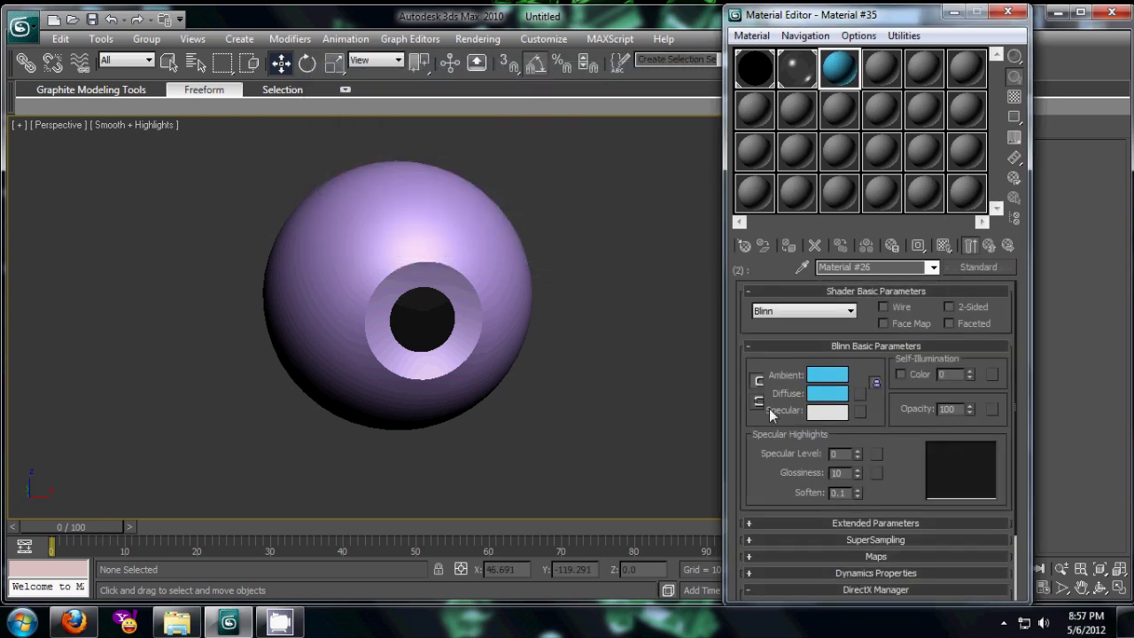
{"action": "left_click", "coordinate": [988, 245]}
Step: Assign the Multi/Sub-Object material to the eyeball sphere
{"action": "left_click", "coordinate": [524, 229]}
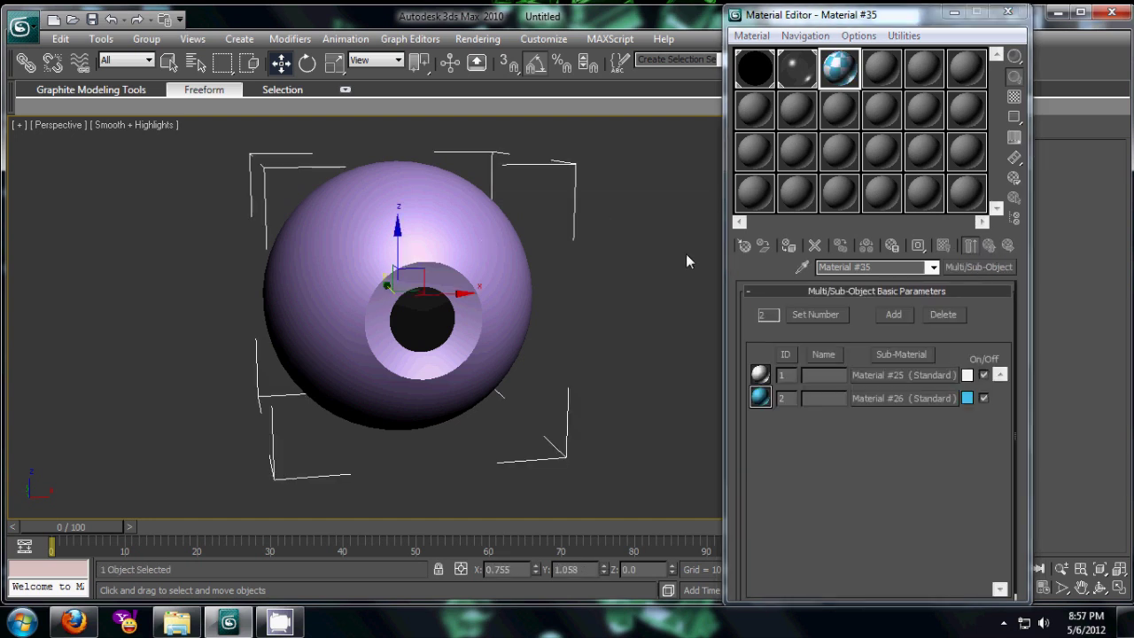
{"action": "left_click", "coordinate": [789, 245]}
{"action": "left_click", "coordinate": [581, 292]}
{"action": "mouse_move", "coordinate": [580, 293]}
{"action": "middle_mouse_down", "text": "alt"}
{"action": "mouse_move", "coordinate": [458, 329]}
{"action": "mouse_move", "coordinate": [561, 301]}
{"action": "mouse_move", "coordinate": [498, 322]}
{"action": "mouse_move", "coordinate": [599, 305]}
{"action": "mouse_move", "coordinate": [481, 324]}
{"action": "mouse_move", "coordinate": [566, 345]}
{"action": "middle_mouse_up", "text": "alt"}
Step: Render the Perspective view with Shift+Q, then close the messages, frame and Material Editor windows
{"action": "key", "text": "F4"}
{"action": "scroll", "coordinate": [549, 336], "scroll_direction": "up", "scroll_amount": 2}
{"action": "key", "text": "shift+q"}
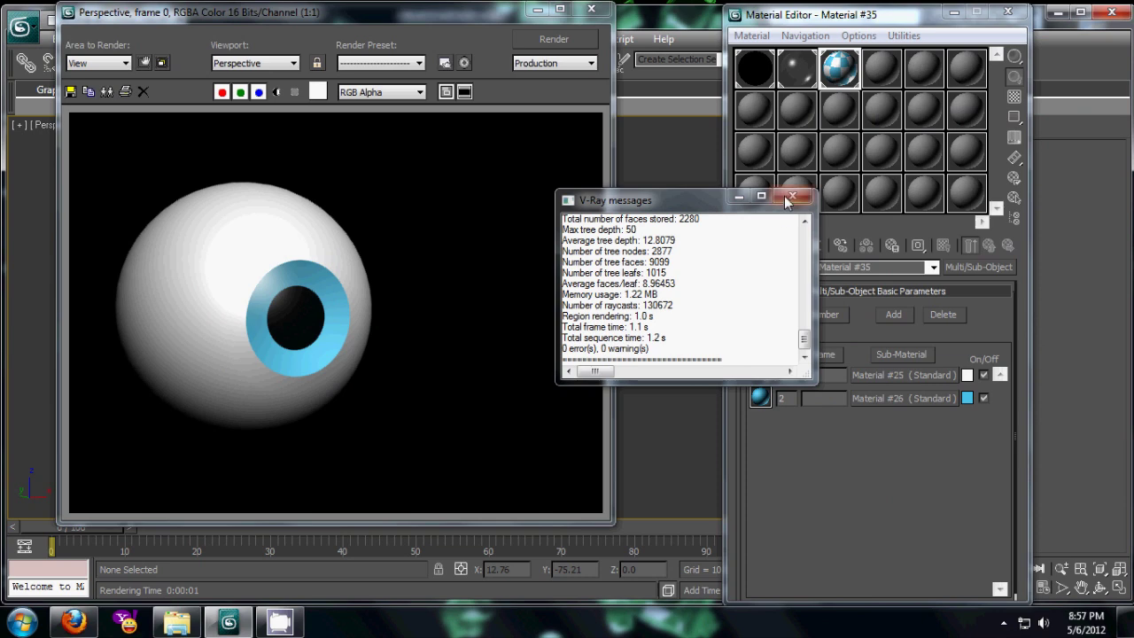
{"action": "left_click", "coordinate": [793, 196]}
{"action": "left_click", "coordinate": [591, 10]}
{"action": "left_click", "coordinate": [1007, 11]}
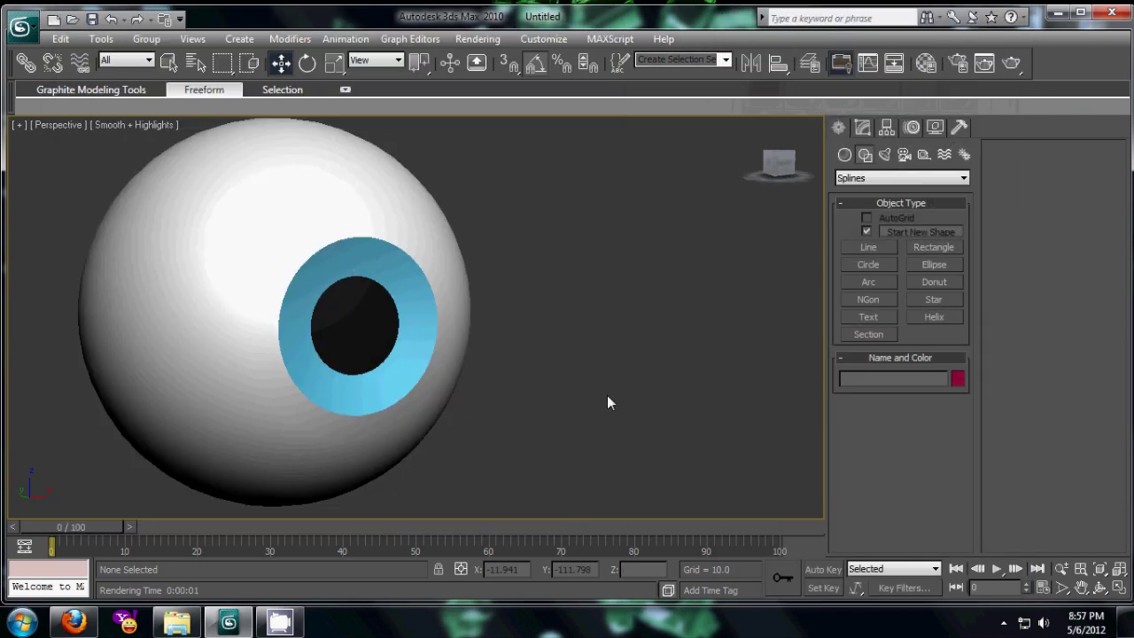
{"action": "scroll", "coordinate": [607, 394], "scroll_direction": "down", "scroll_amount": 3}
{"action": "middle_click_drag", "start_coordinate": [606, 370], "coordinate": [551, 421], "text": "alt"}
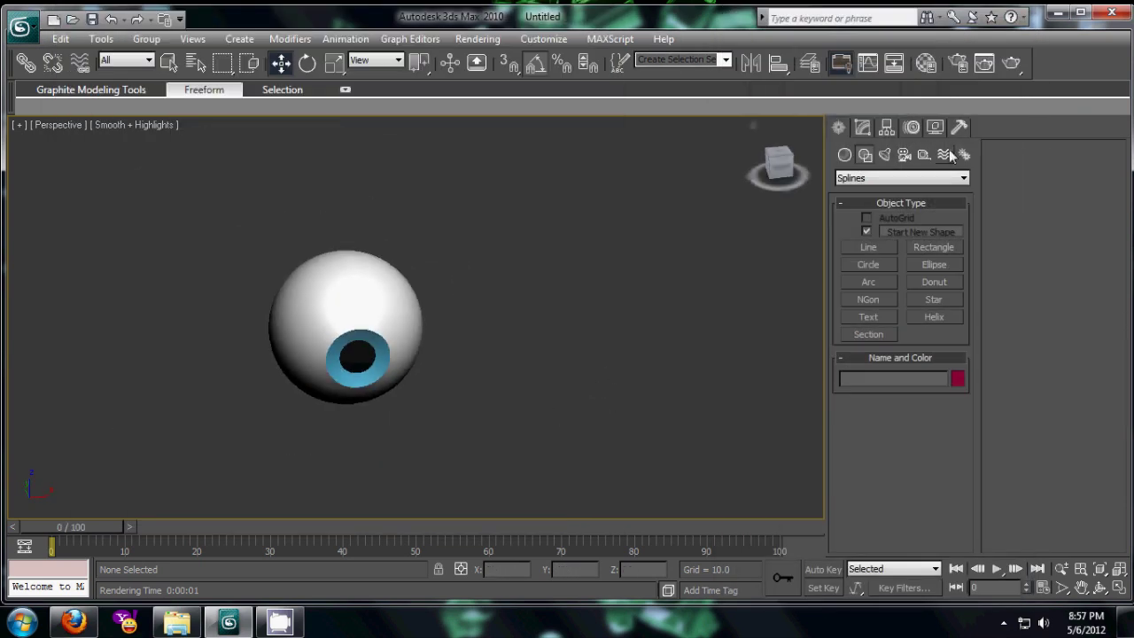
{"action": "left_click", "coordinate": [886, 126]}
{"action": "left_click", "coordinate": [838, 127]}
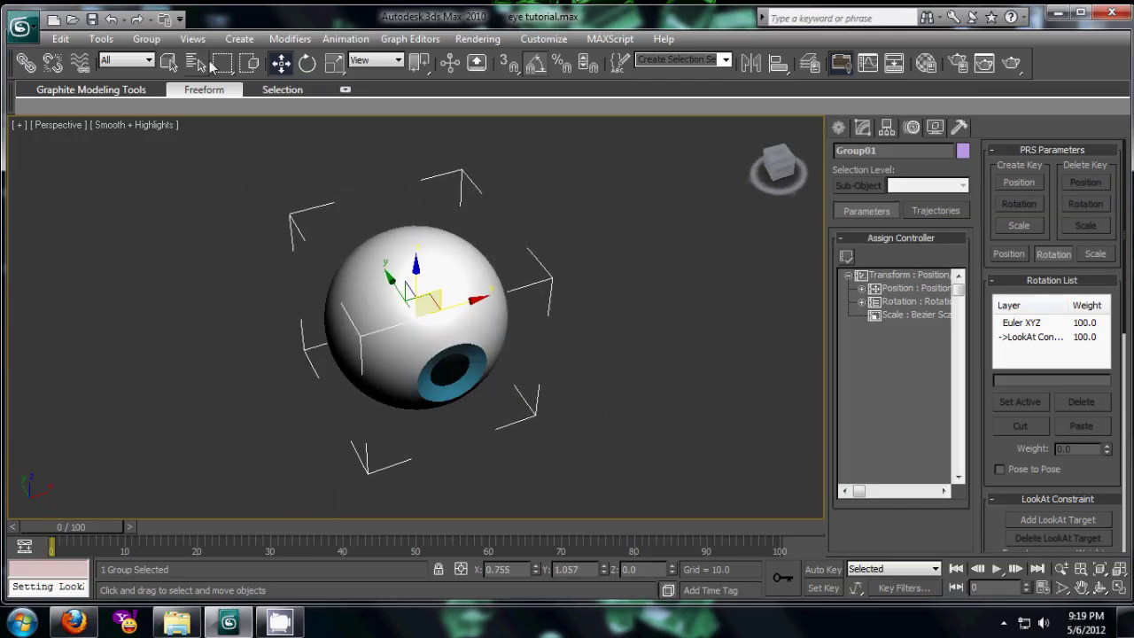
Step: Delete the LookAt entry from the eye's Rotation List and ungroup the eye
{"action": "left_click", "coordinate": [1054, 344]}
{"action": "left_click", "coordinate": [1082, 402]}
{"action": "left_click", "coordinate": [553, 371]}
{"action": "left_click", "coordinate": [409, 325]}
{"action": "left_click", "coordinate": [146, 38]}
{"action": "left_click", "coordinate": [173, 76]}
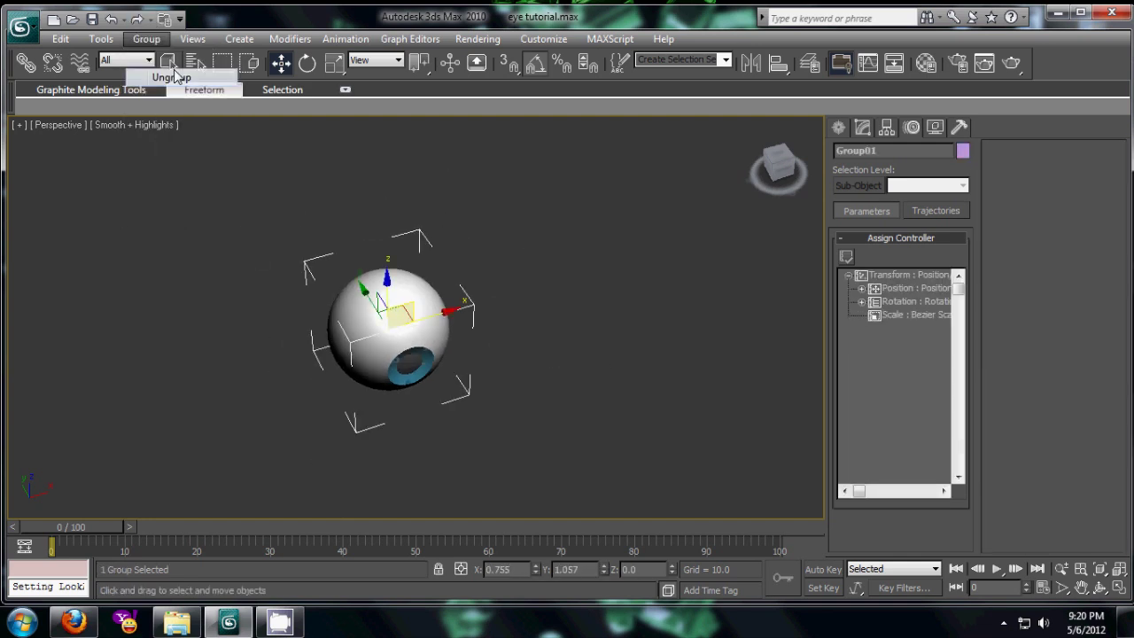
Step: Regroup the three eye parts as a group named 'eye1'
{"action": "left_click", "coordinate": [566, 271]}
{"action": "left_click", "coordinate": [387, 303]}
{"action": "left_click", "coordinate": [147, 38]}
{"action": "left_click", "coordinate": [155, 53]}
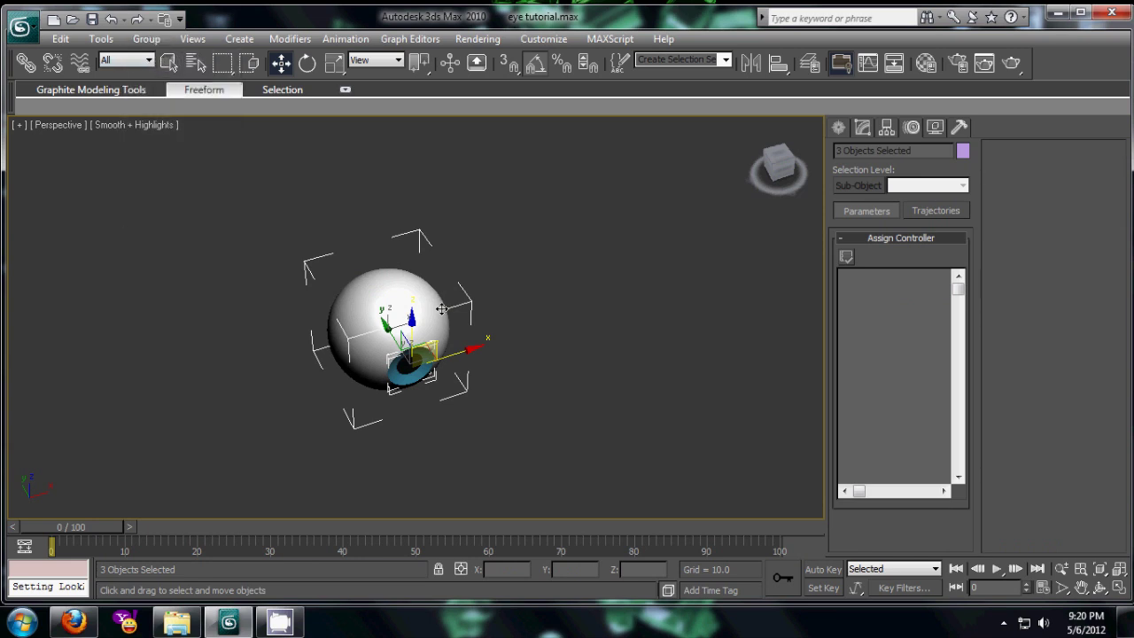
{"action": "left_click", "coordinate": [146, 38]}
{"action": "left_click", "coordinate": [155, 53]}
{"action": "type", "text": "eye"}
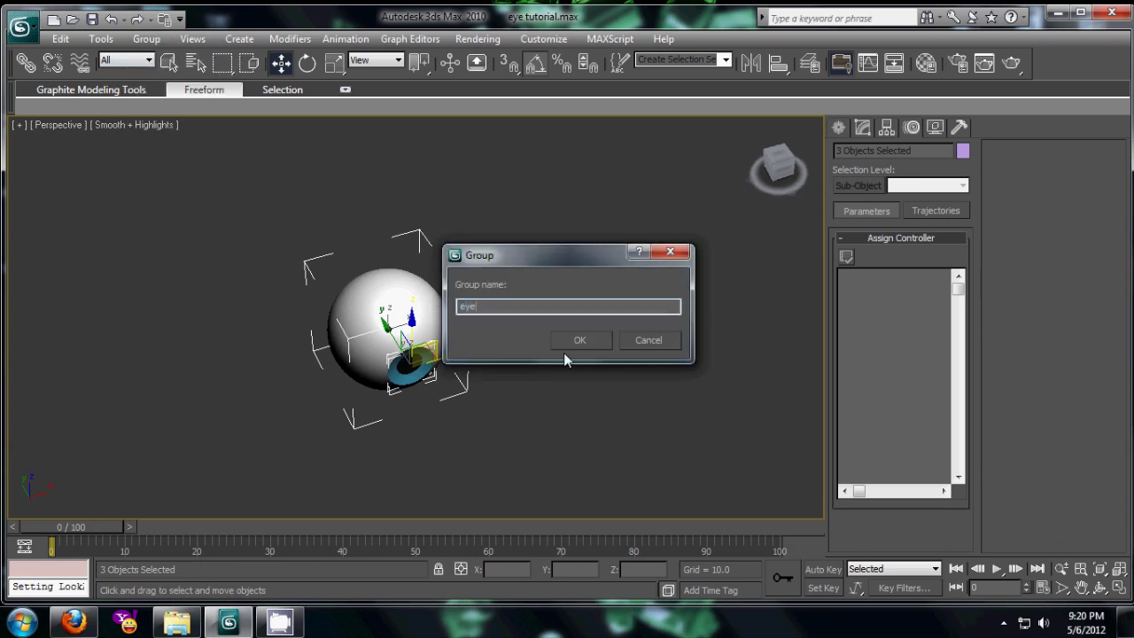
{"action": "type", "text": "1"}
{"action": "left_click", "coordinate": [567, 340]}
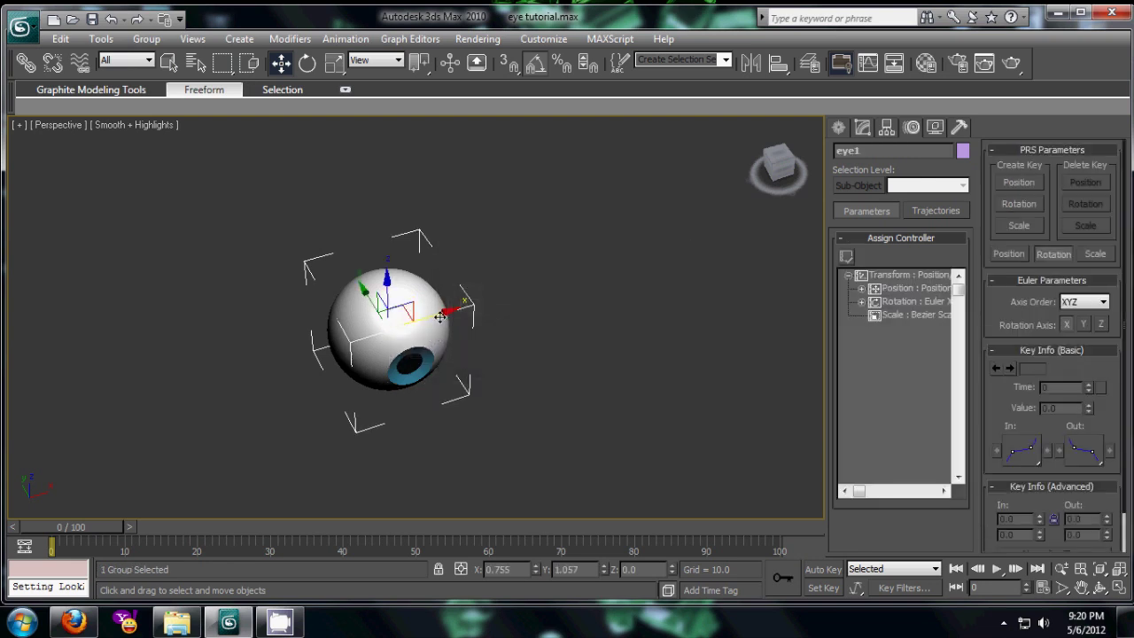
Step: Shift-drag a copy of eye1 to the right as eye02
{"action": "left_click_drag", "start_coordinate": [445, 312], "coordinate": [626, 281], "text": "shift"}
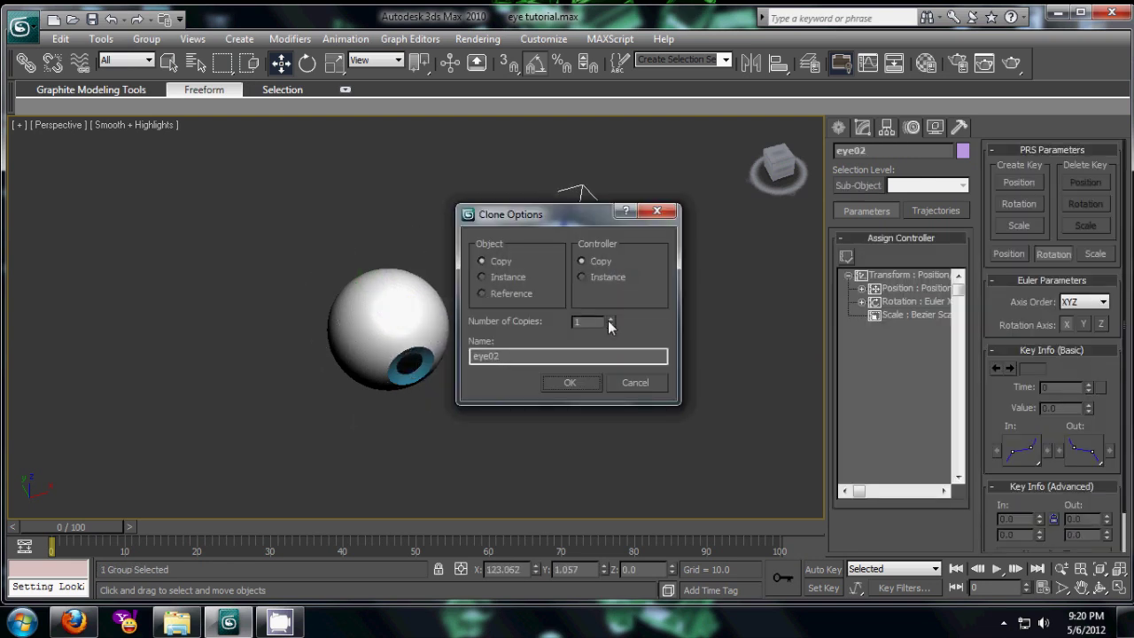
{"action": "left_click", "coordinate": [557, 388]}
{"action": "left_click", "coordinate": [594, 372]}
{"action": "left_click", "coordinate": [838, 128]}
{"action": "left_click", "coordinate": [868, 283]}
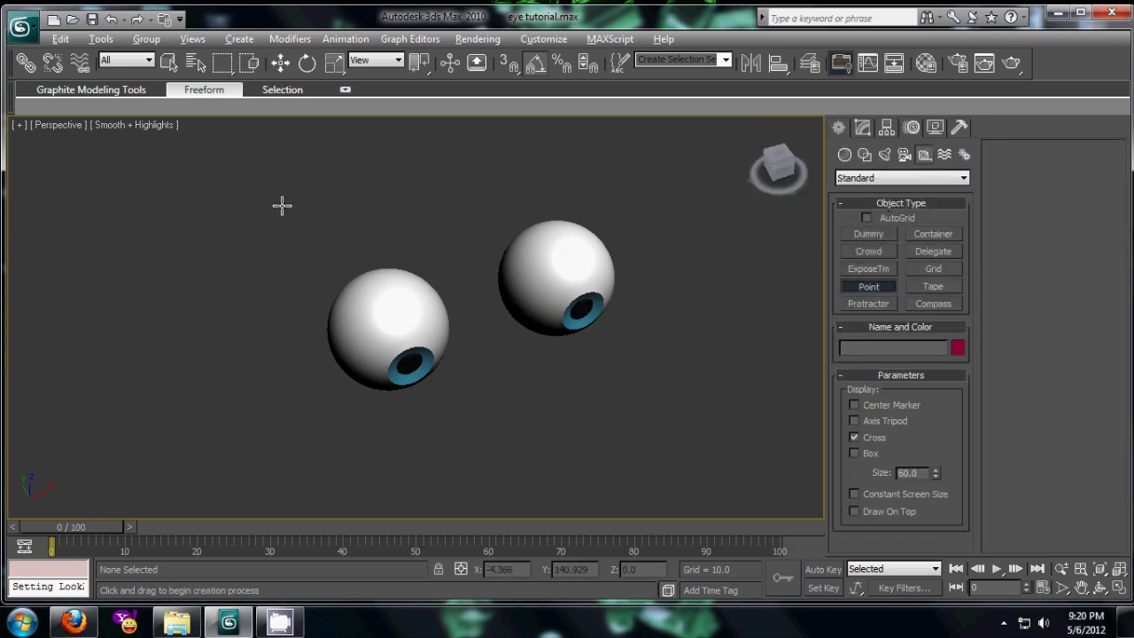
Step: In the four-viewport layout, place a Point helper in Top view and move it in front of the eyes
{"action": "key", "text": "alt+w"}
{"action": "left_click", "coordinate": [233, 149]}
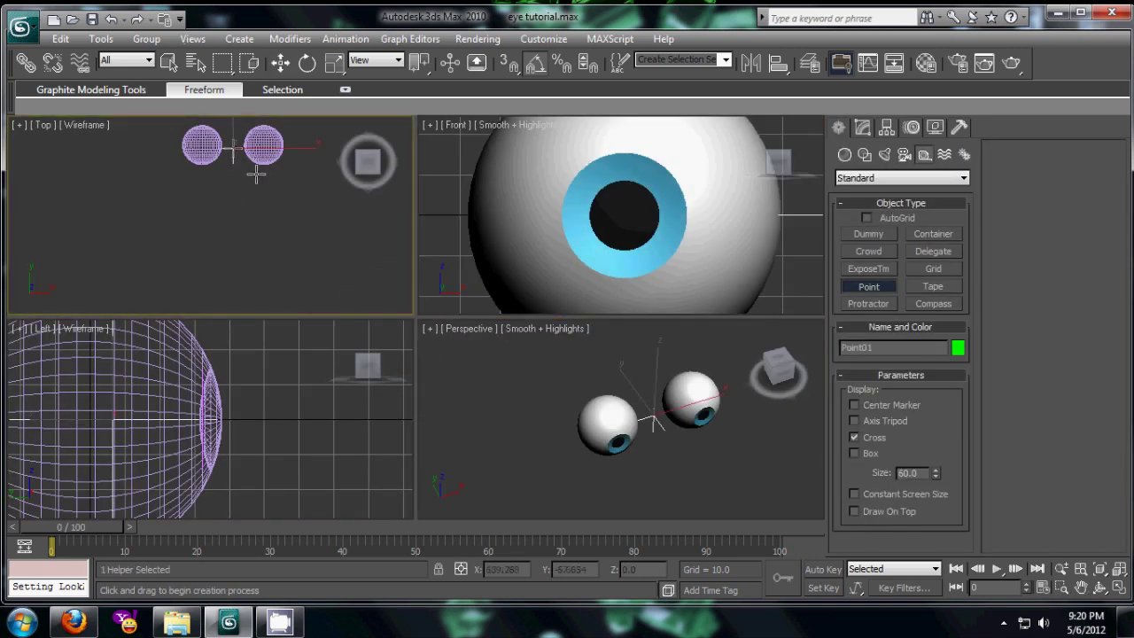
{"action": "key", "text": "w"}
{"action": "middle_click_drag", "start_coordinate": [237, 126], "coordinate": [229, 172]}
{"action": "left_click_drag", "start_coordinate": [227, 195], "coordinate": [227, 290]}
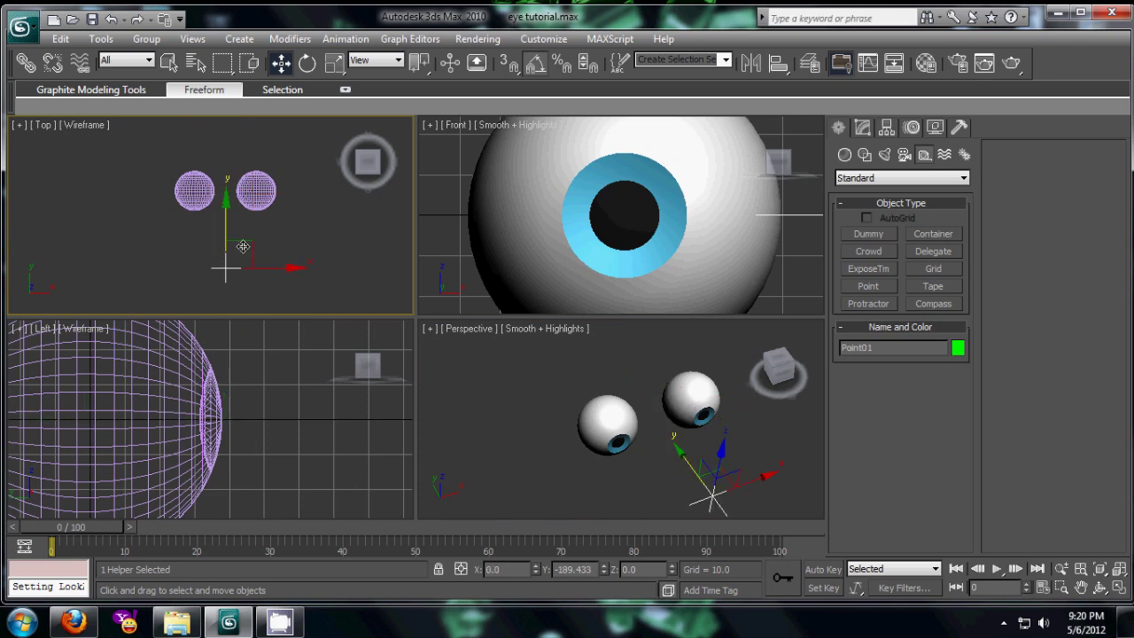
Step: Select the left eye group eye1 and bring up the Animation menu
{"action": "left_click", "coordinate": [252, 240]}
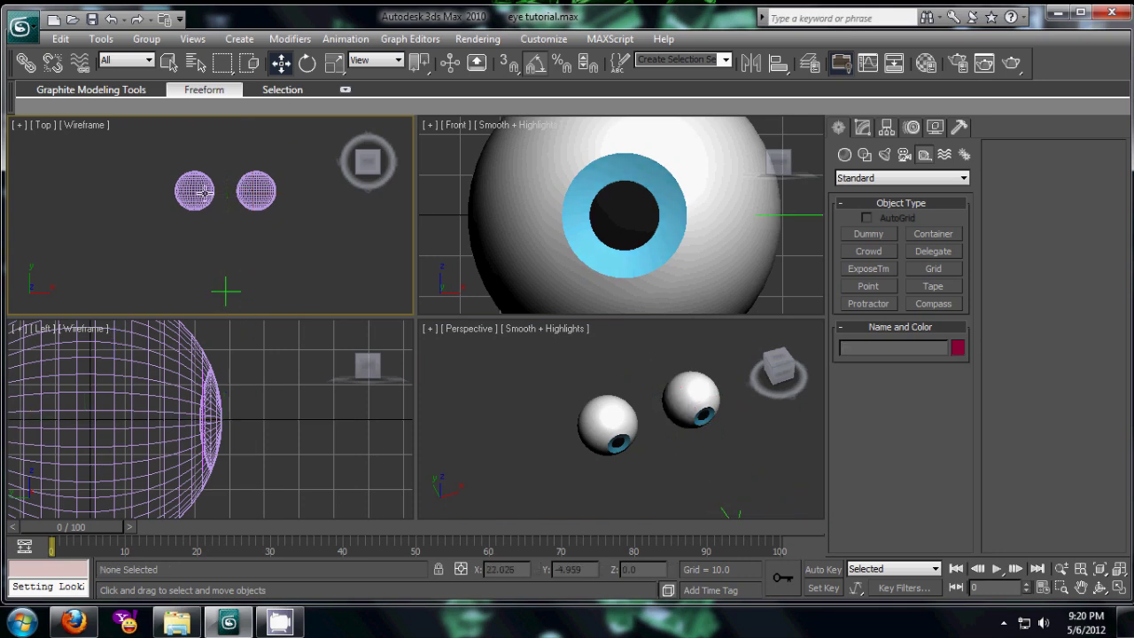
{"action": "left_click", "coordinate": [198, 191]}
{"action": "left_click", "coordinate": [345, 39]}
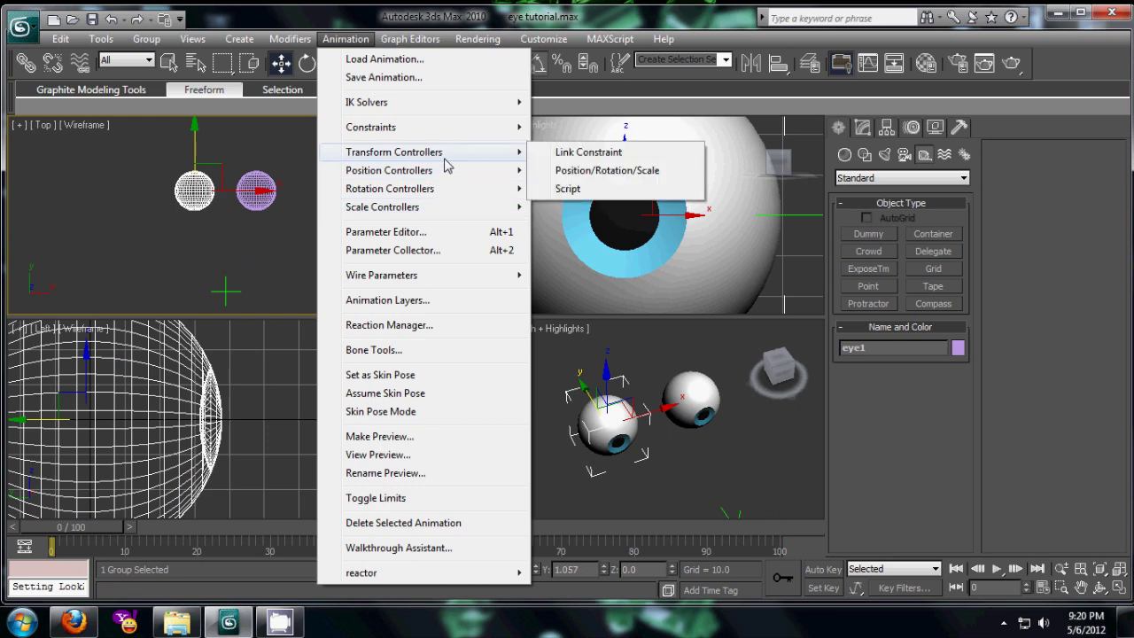
{"action": "mouse_move", "coordinate": [371, 127]}
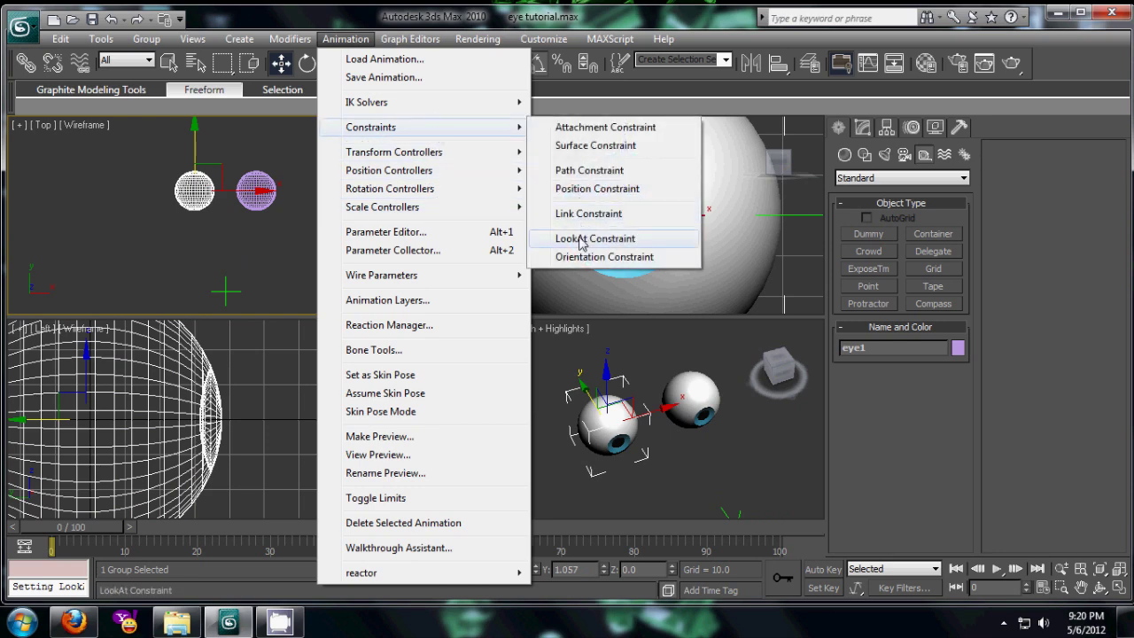
Step: Apply a LookAt Constraint targeting Point01 to both eye1 and eye02
{"action": "left_click", "coordinate": [593, 238]}
{"action": "left_click", "coordinate": [226, 290]}
{"action": "left_click", "coordinate": [266, 193]}
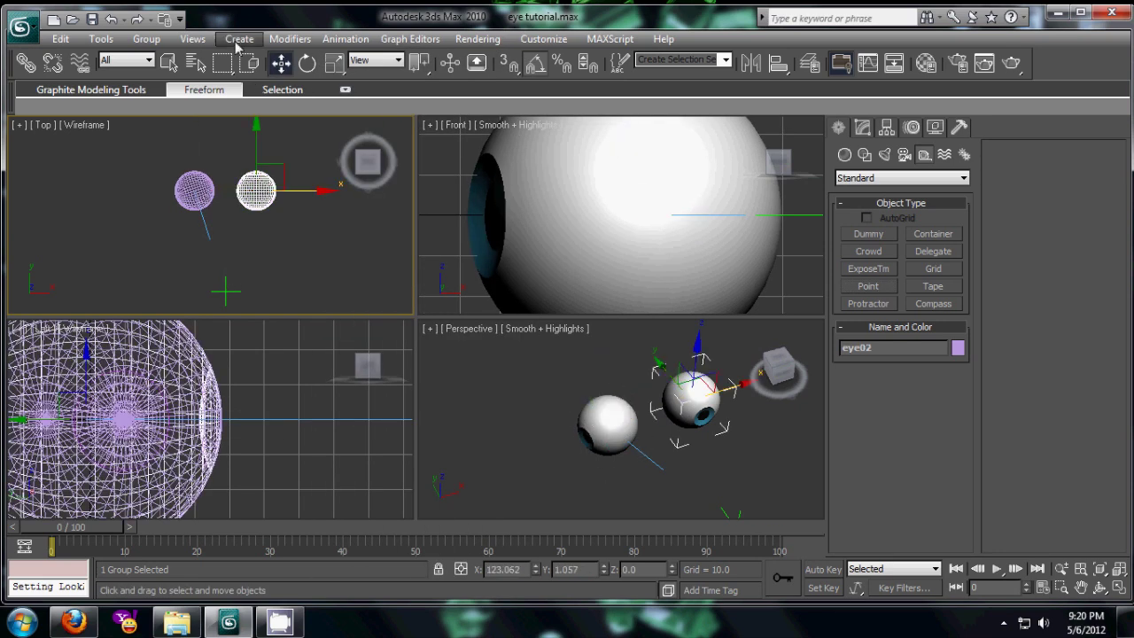
{"action": "left_click", "coordinate": [239, 39]}
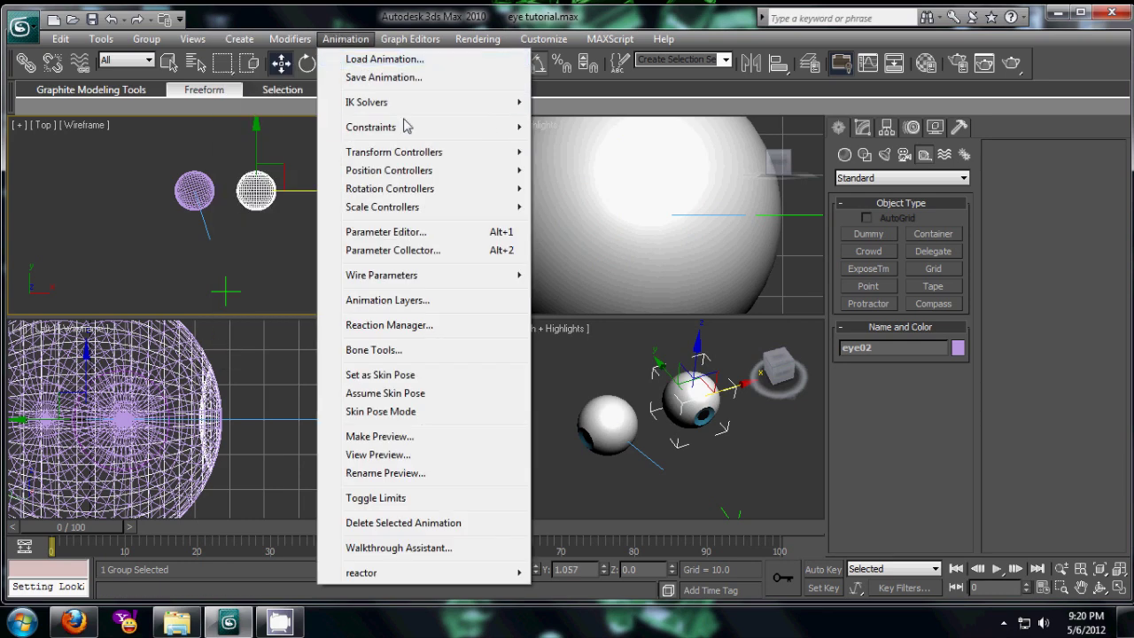
{"action": "mouse_move", "coordinate": [370, 126]}
{"action": "left_click", "coordinate": [594, 236]}
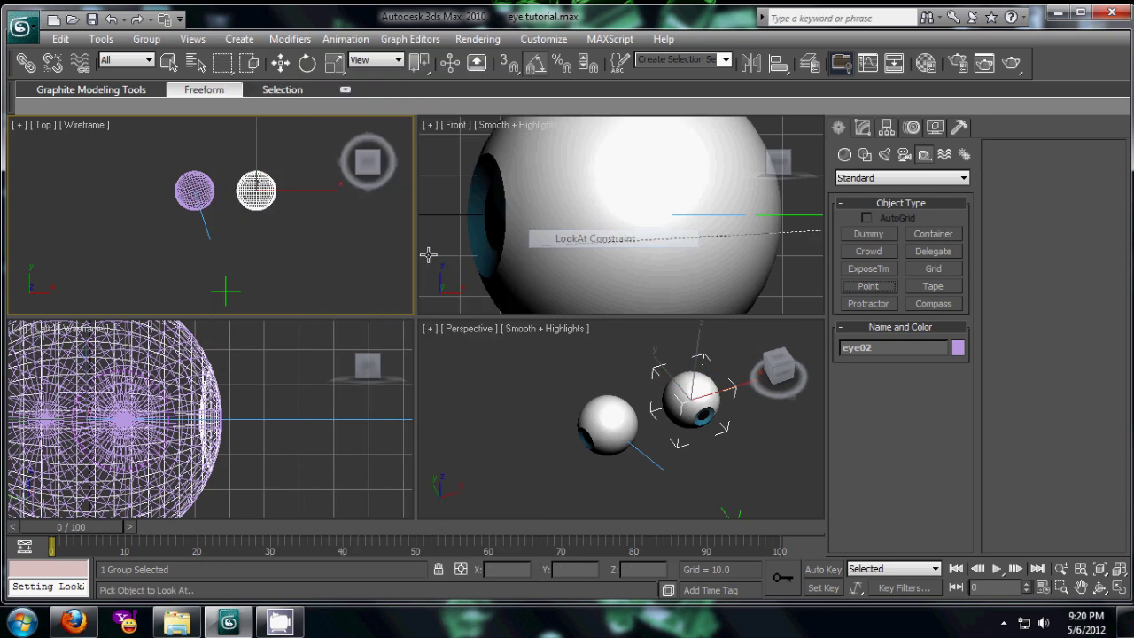
{"action": "left_click", "coordinate": [226, 289]}
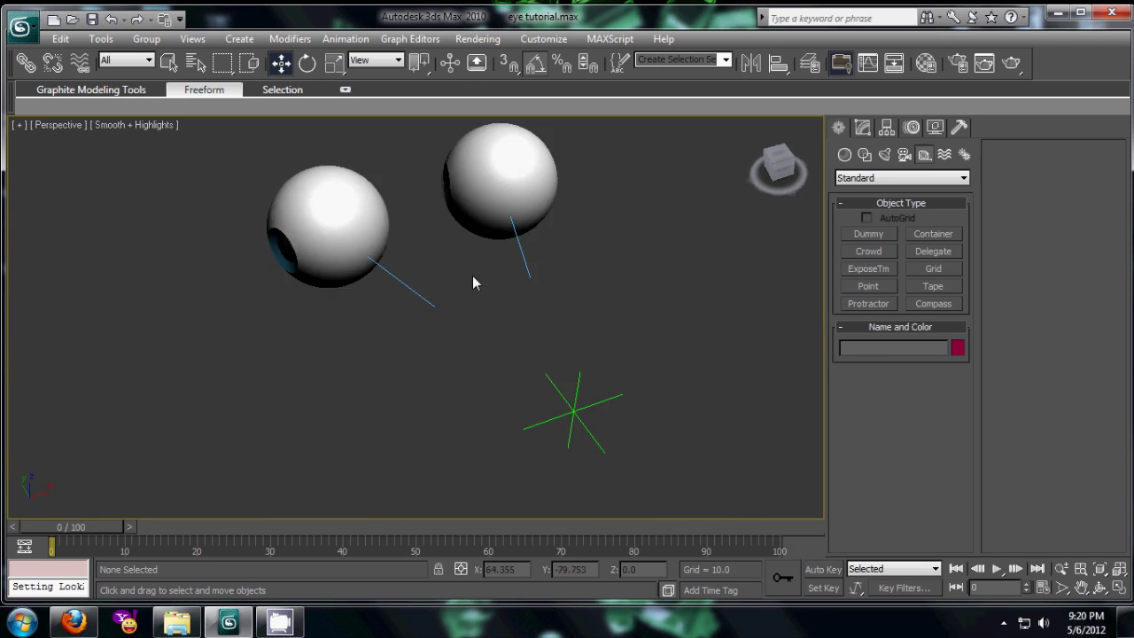
Step: Enable Keep Initial Offset on both eyes in the Motion panel, then move Point01 to test
{"action": "left_click", "coordinate": [337, 221]}
{"action": "left_click", "coordinate": [887, 126]}
{"action": "scroll", "coordinate": [1032, 434], "scroll_direction": "down", "scroll_amount": 2}
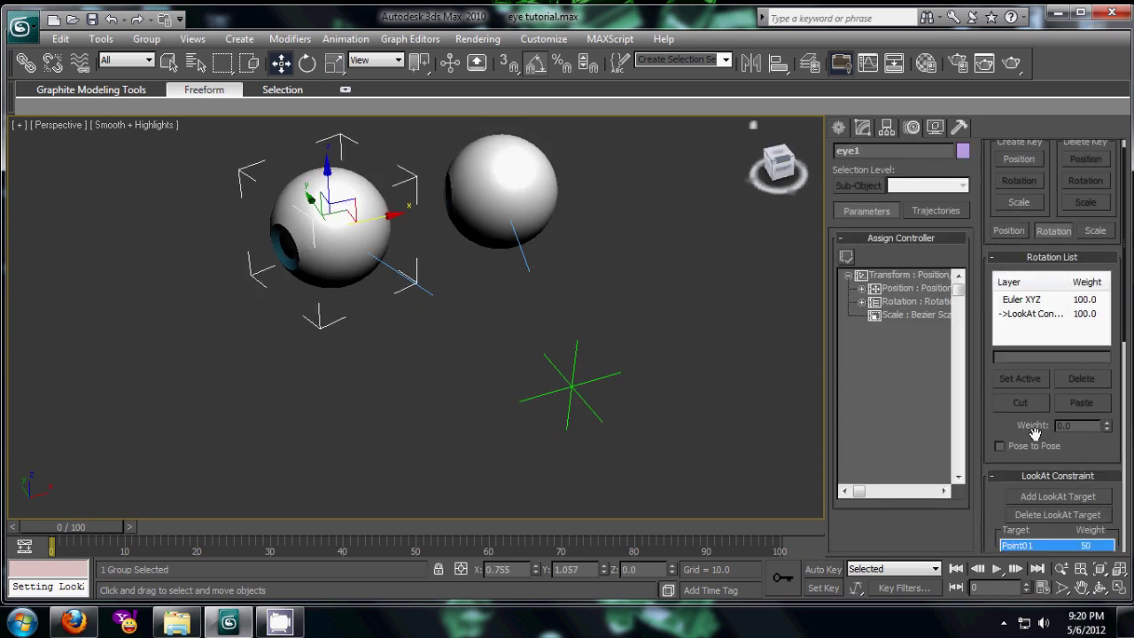
{"action": "scroll", "coordinate": [1032, 434], "scroll_direction": "down", "scroll_amount": 3}
{"action": "left_click", "coordinate": [1028, 458]}
{"action": "left_click", "coordinate": [496, 209]}
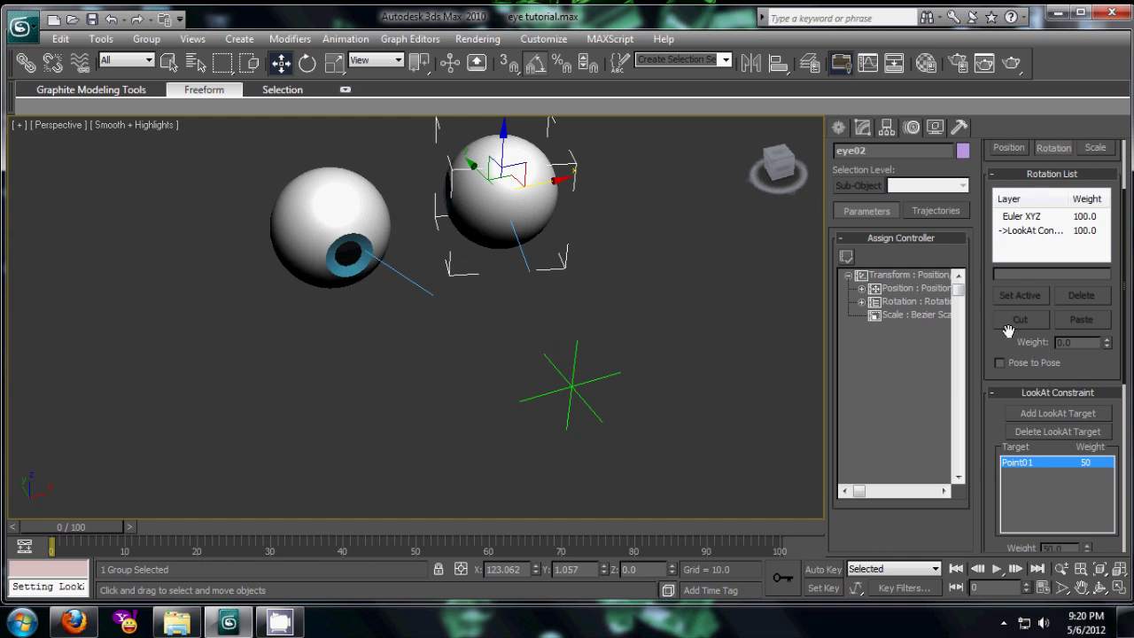
{"action": "scroll", "coordinate": [1008, 330], "scroll_direction": "down", "scroll_amount": 3}
{"action": "left_click", "coordinate": [1054, 452]}
{"action": "mouse_move", "coordinate": [602, 374]}
{"action": "left_mouse_down"}
{"action": "mouse_move", "coordinate": [778, 363]}
{"action": "mouse_move", "coordinate": [334, 496]}
{"action": "mouse_move", "coordinate": [592, 417]}
{"action": "mouse_move", "coordinate": [527, 200]}
{"action": "mouse_move", "coordinate": [531, 384]}
{"action": "mouse_move", "coordinate": [367, 245]}
{"action": "mouse_move", "coordinate": [701, 218]}
{"action": "mouse_move", "coordinate": [714, 245]}
{"action": "mouse_move", "coordinate": [443, 309]}
{"action": "mouse_move", "coordinate": [518, 232]}
{"action": "mouse_move", "coordinate": [577, 235]}
{"action": "left_mouse_up"}
{"action": "left_click", "coordinate": [523, 330]}
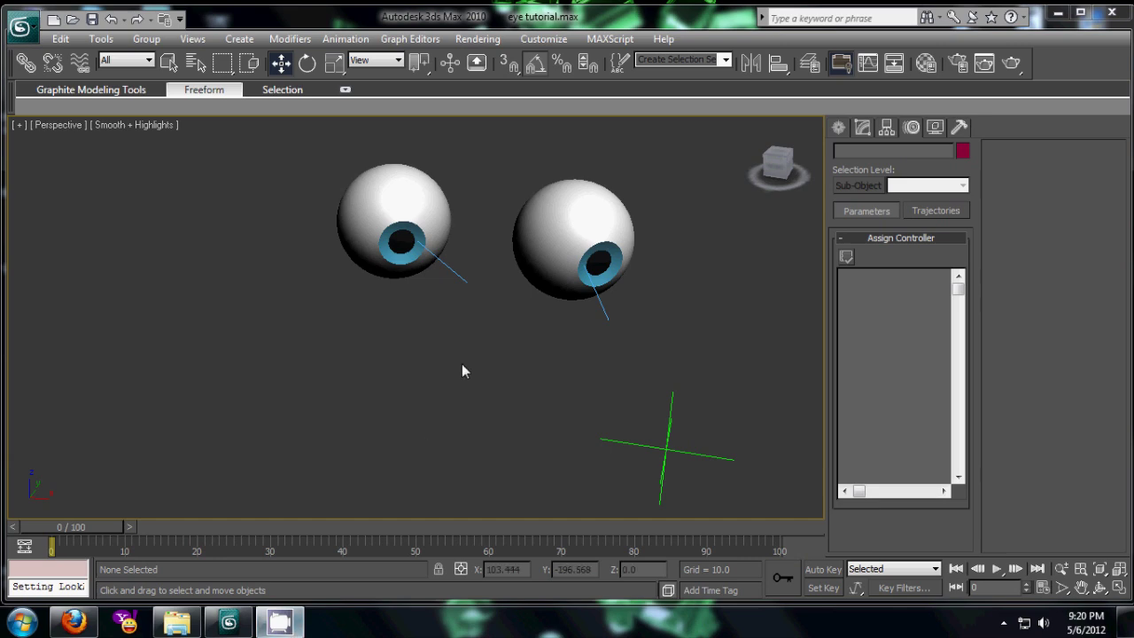
{"action": "middle_click_drag", "start_coordinate": [462, 363], "coordinate": [446, 391], "text": "alt"}
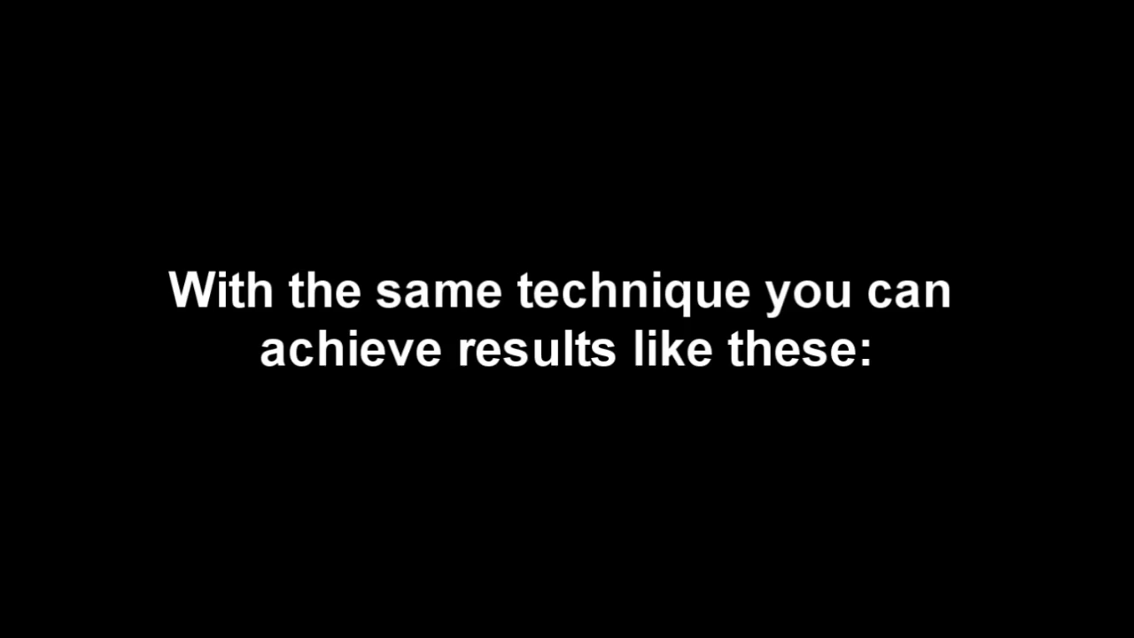